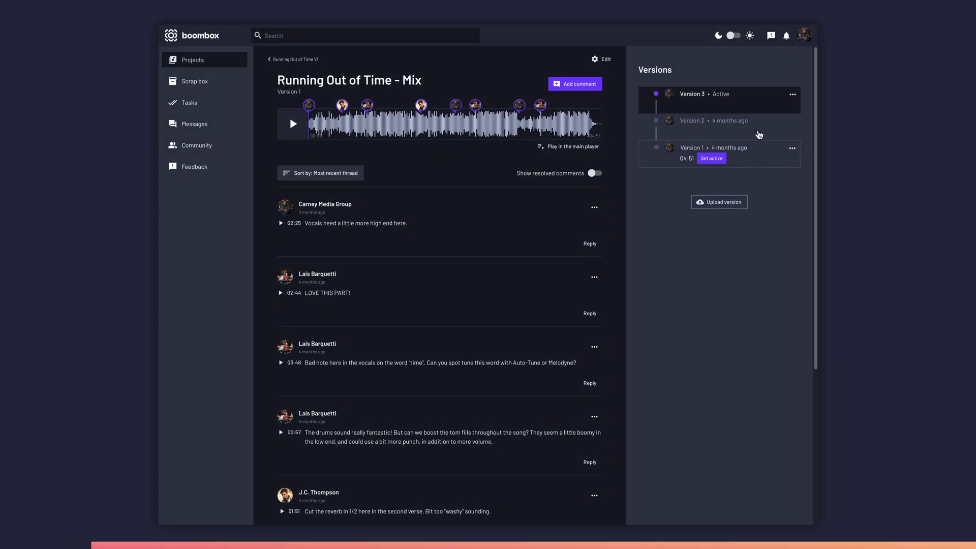
Step: In Boombox, view an earlier mix version, upload the four wav files, and jump to a timestamped comment
left_click(759, 134)
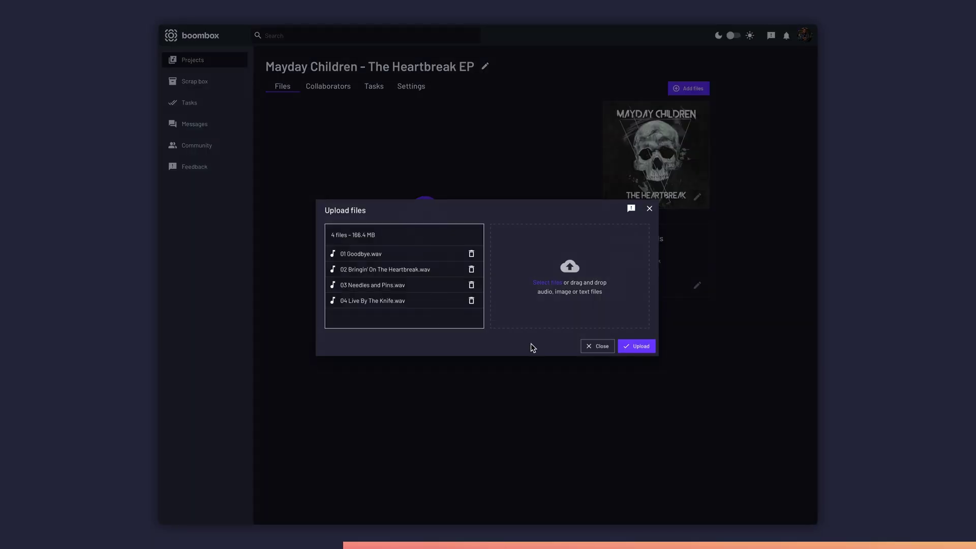
left_click(634, 348)
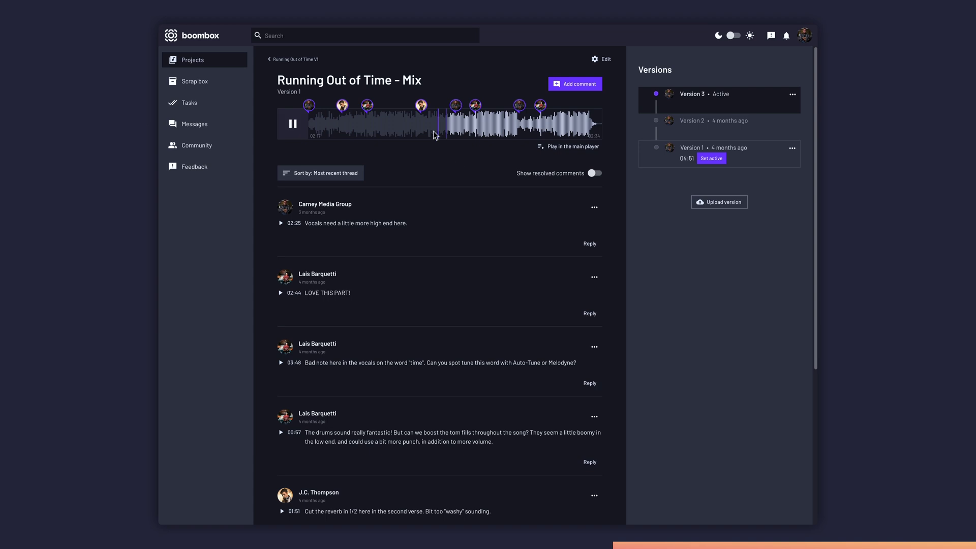
left_click(422, 106)
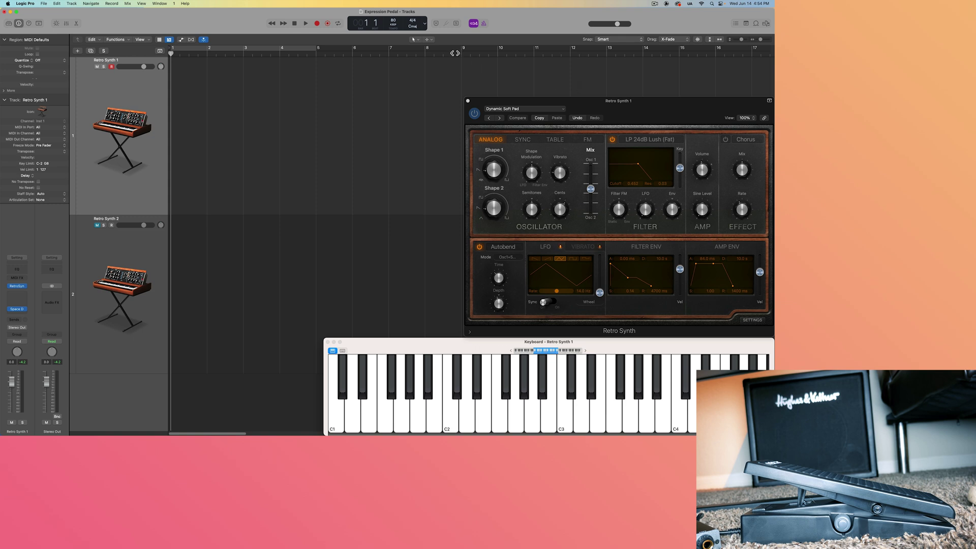
Step: Switch the LCD transport display to the Custom layout
left_click(425, 23)
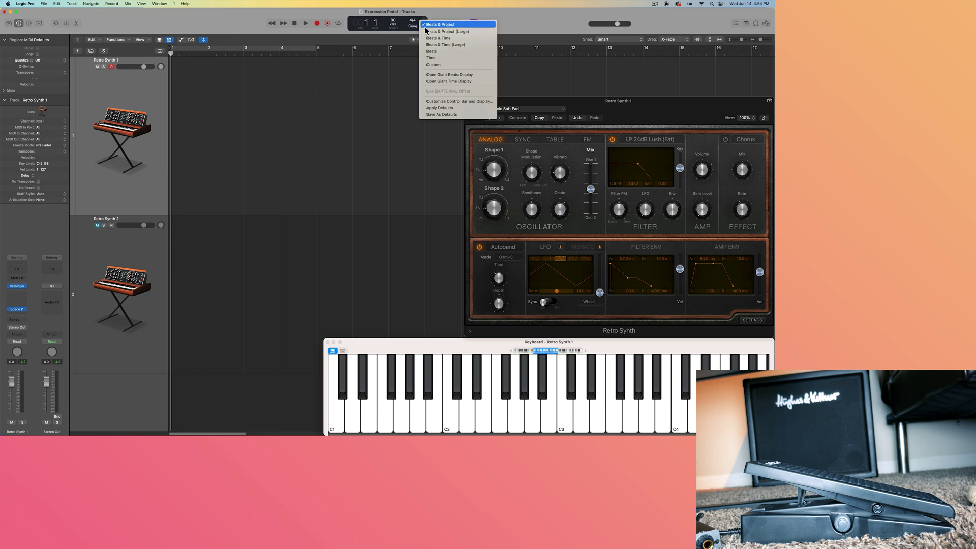
left_click(446, 65)
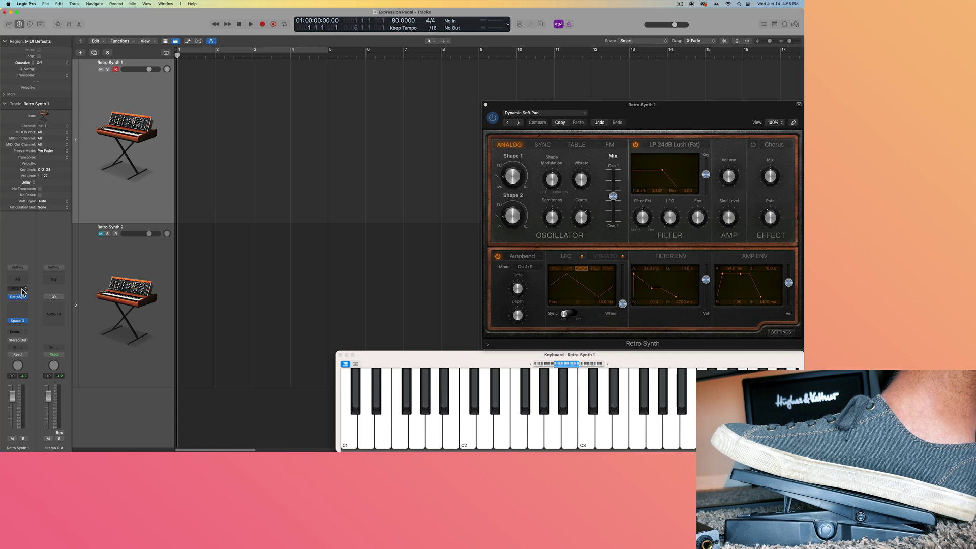
Step: Insert a Modifier on Retro Synth 1 with Input Event CC 21, re-assigned via Learn to Cutoff
left_click(22, 289)
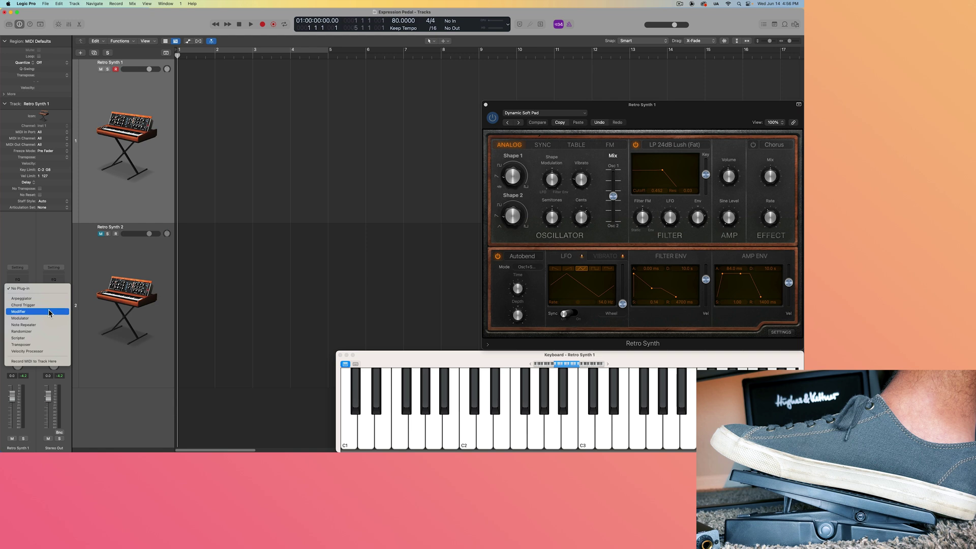
left_click(49, 312)
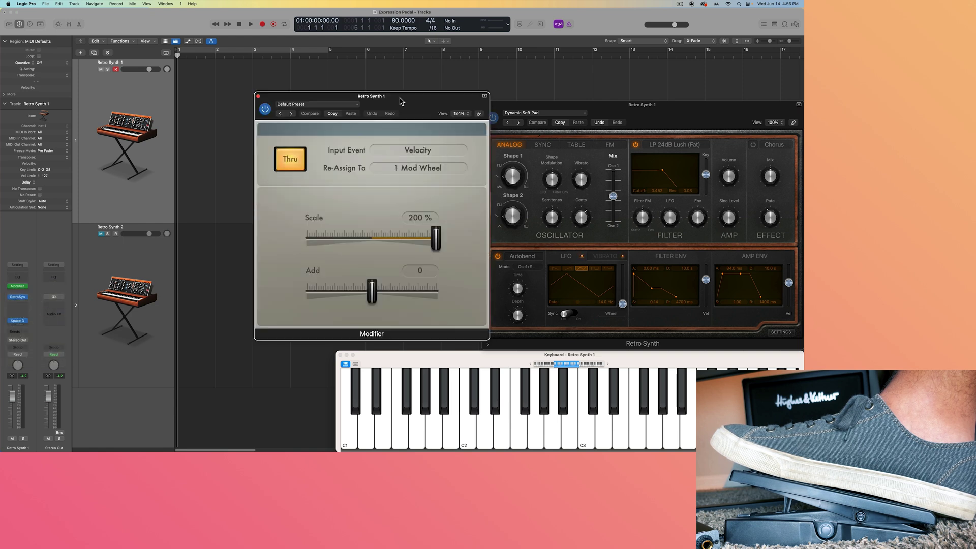
left_click_drag(405, 96, 373, 84)
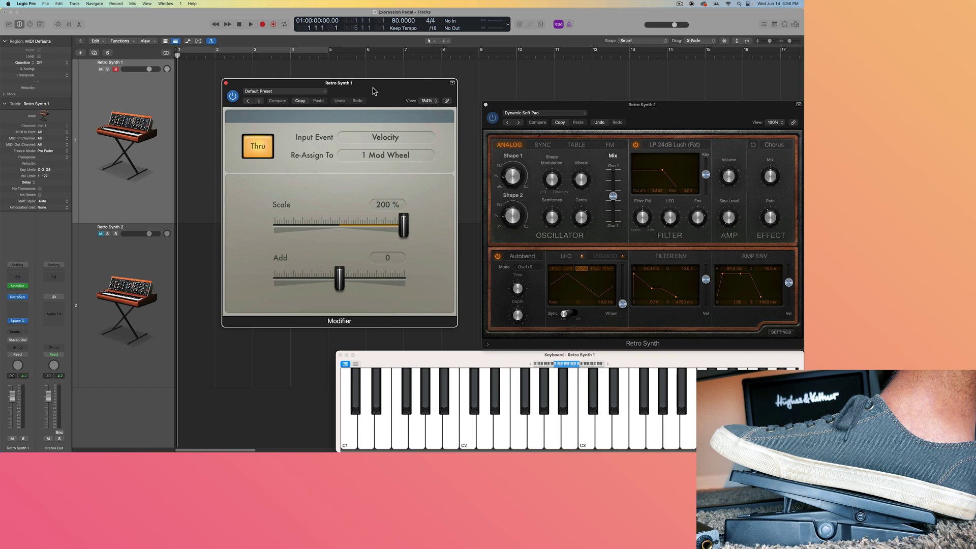
left_click(370, 137)
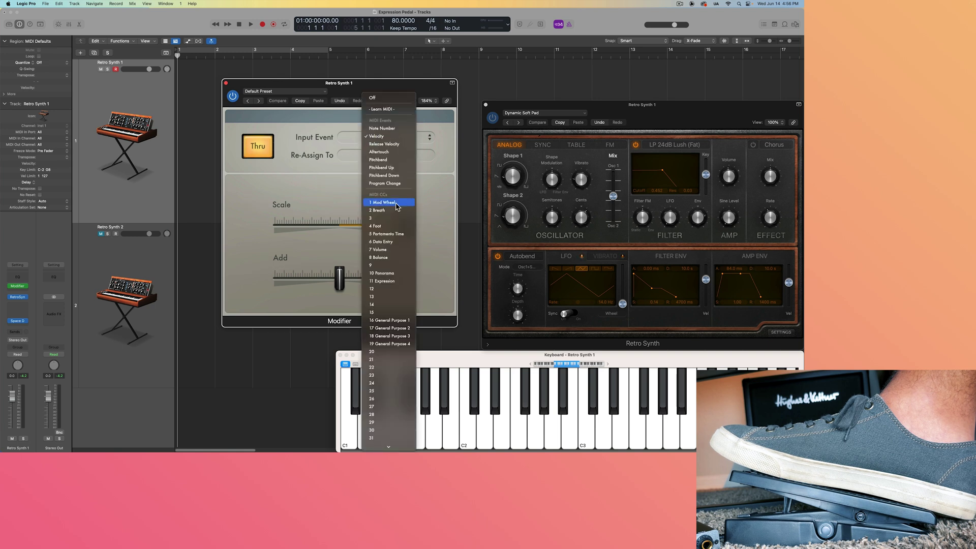
left_click(389, 359)
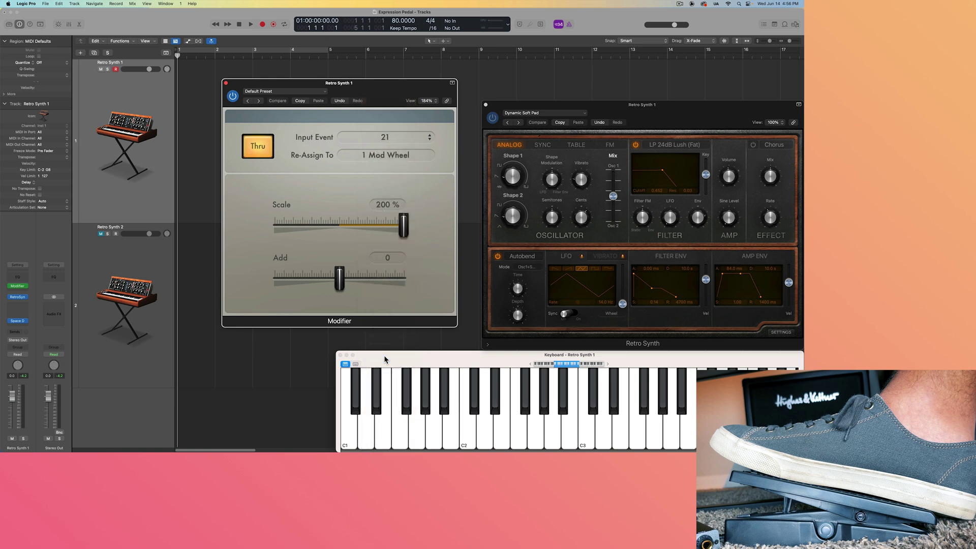
left_click(355, 158)
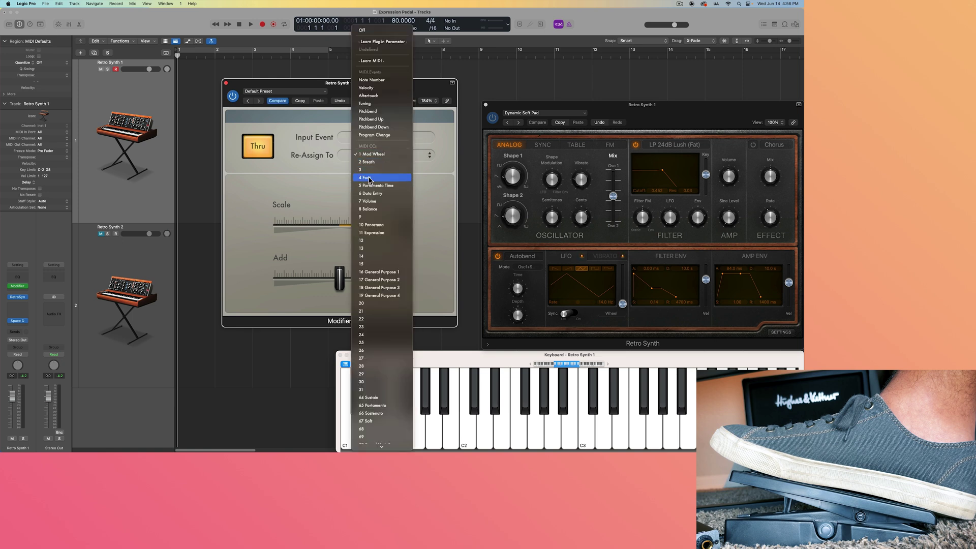
left_click(402, 42)
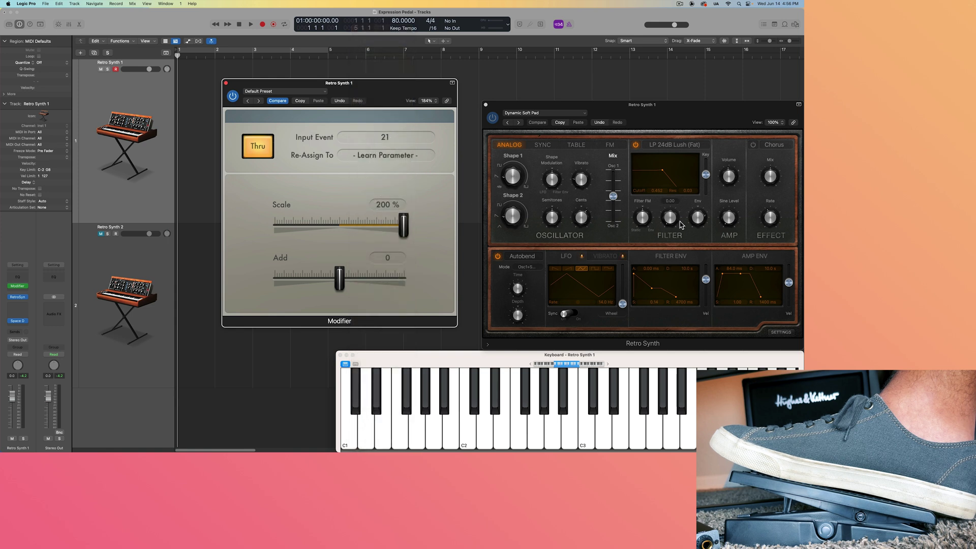
left_click_drag(659, 190, 658, 203)
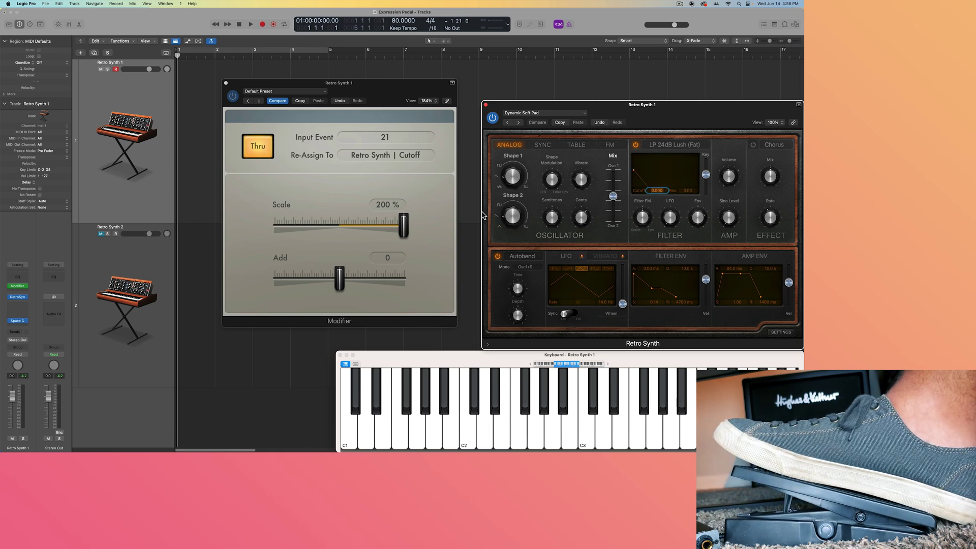
Step: Change the Modifier's Scale value from 200 % to 100 %
double_click(395, 205)
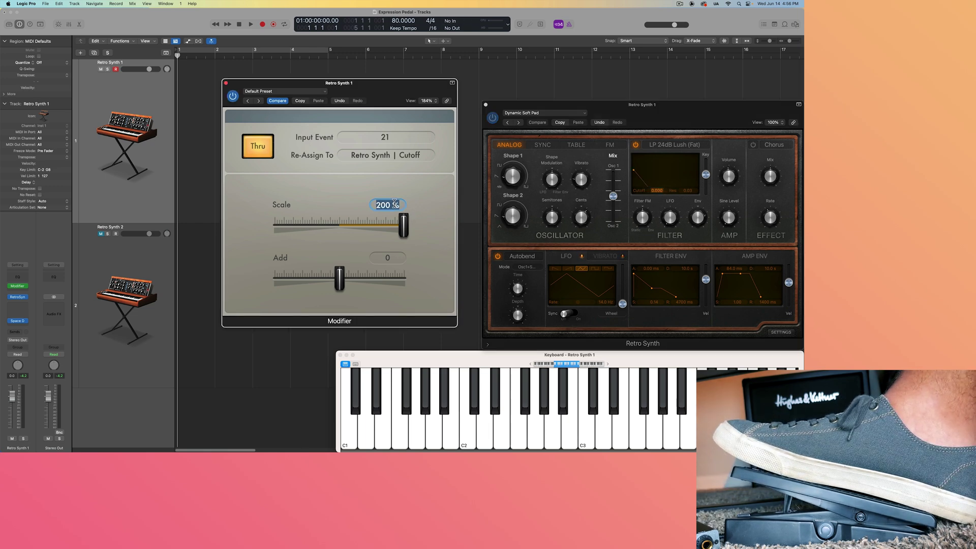
type("100")
key("Return")
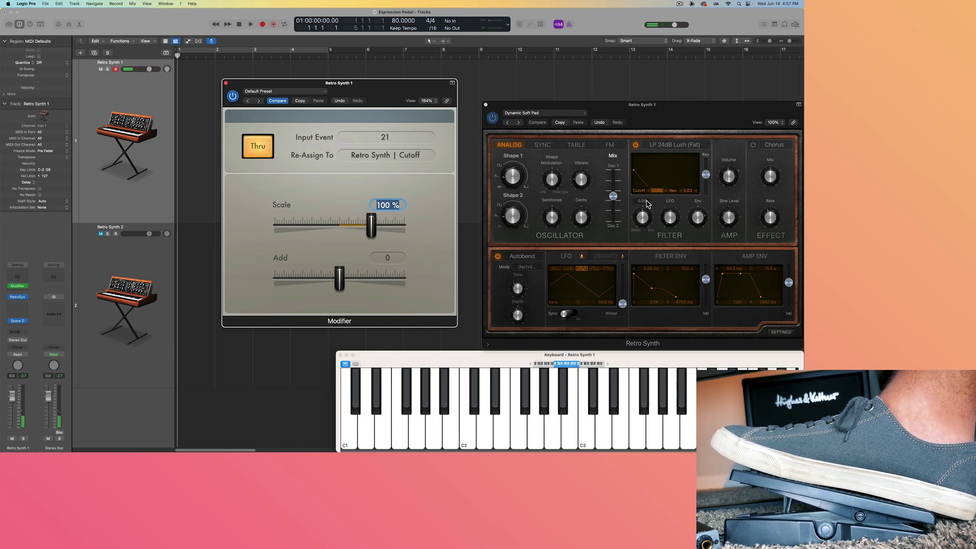
Step: Set the Modifier Scale slider to 55 % and Add to 29, then close its window
left_click(409, 211)
left_click_drag(372, 224, 358, 225)
mouse_move(340, 278)
left_mouse_down()
mouse_move(328, 280)
mouse_move(354, 279)
left_mouse_up()
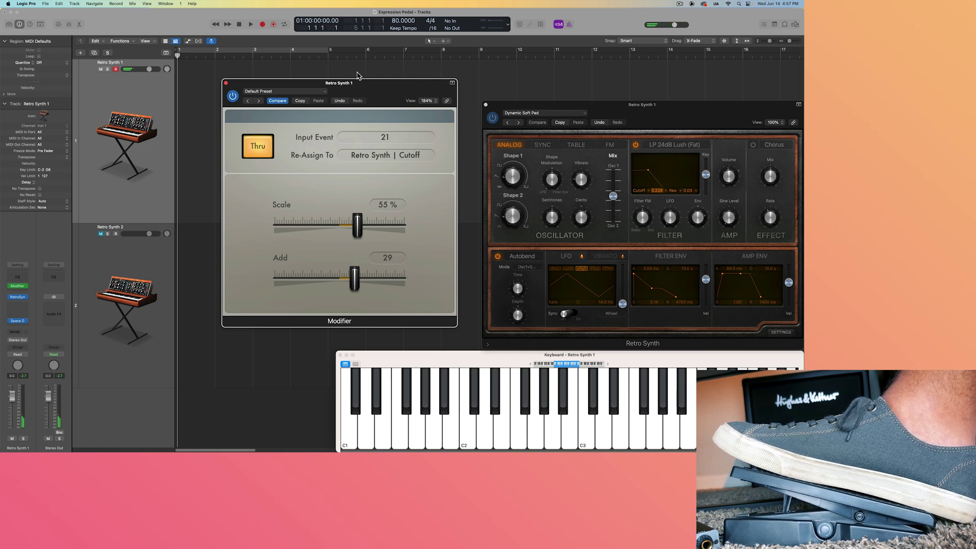
left_click(225, 83)
left_click(205, 93)
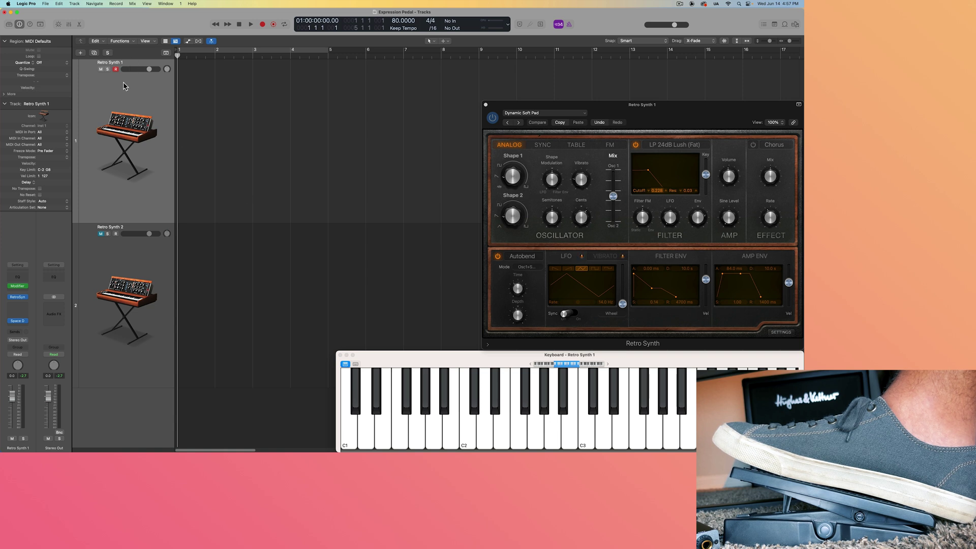
Step: Record a Retro Synth 1 take of chords and pedal sweeps, then stop recording
key("r")
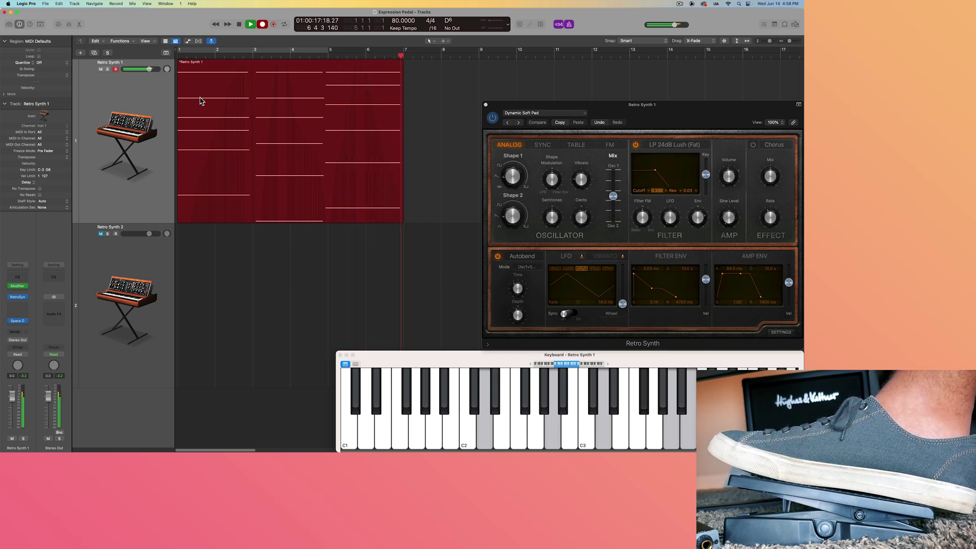
key("space")
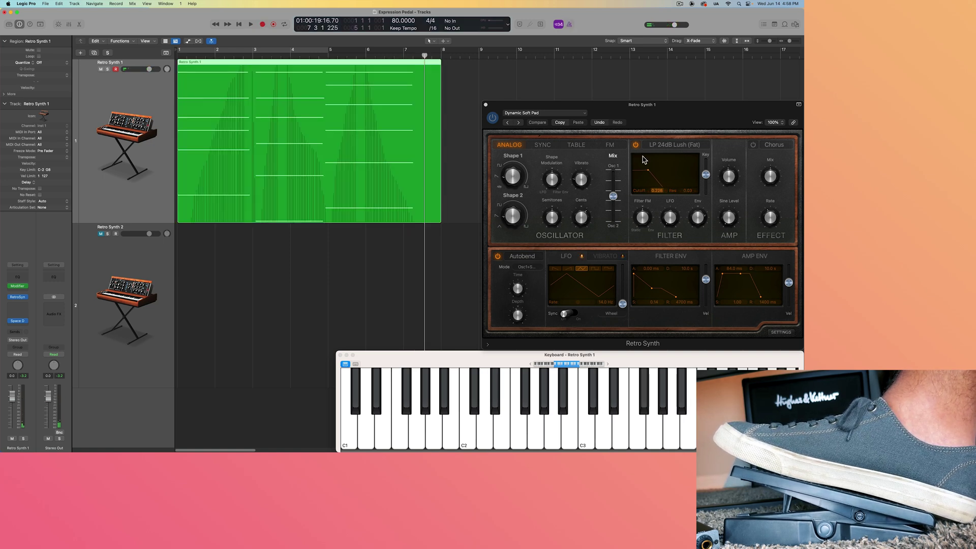
Step: Open the recorded Retro Synth 1 region in an enlarged Piano Roll editor
mouse_move(725, 217)
double_click(287, 136)
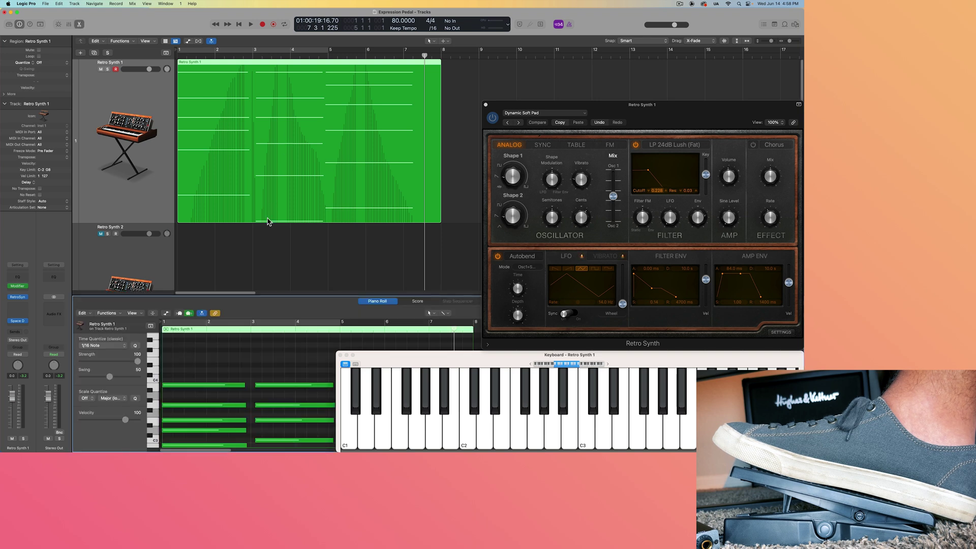
left_click_drag(267, 296, 224, 138)
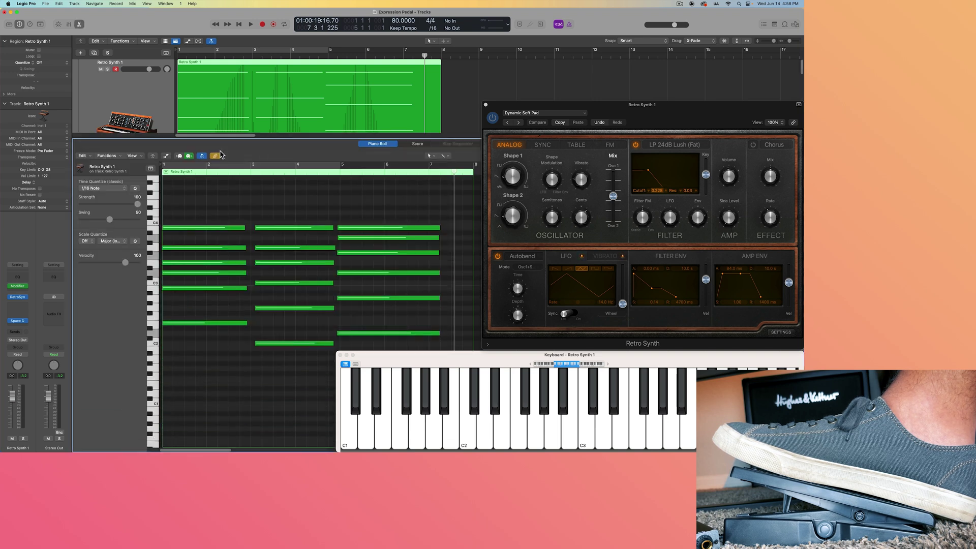
Step: Show the Ch. 1: Ctrl 21 pedal curve in the region automation lane and close the keyboard
left_click(166, 156)
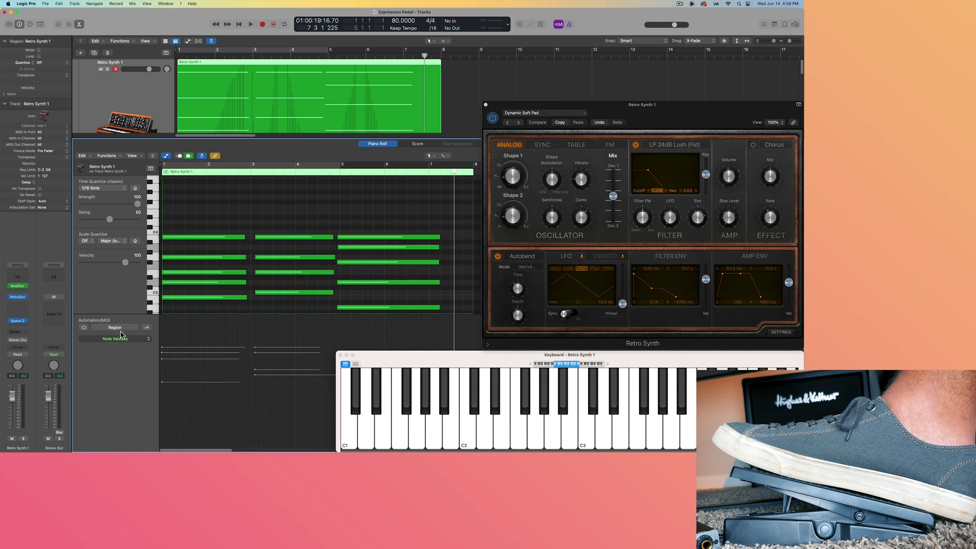
left_click(85, 328)
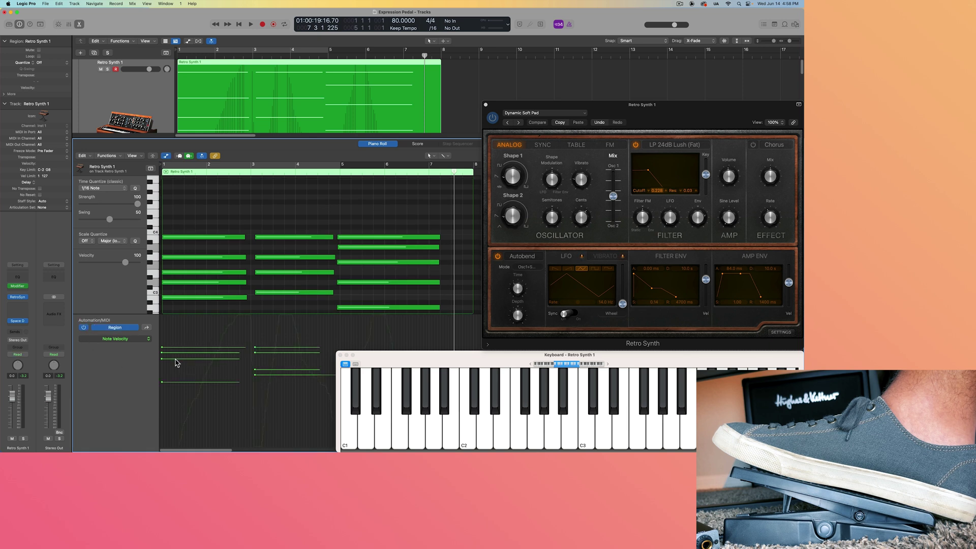
left_click(116, 344)
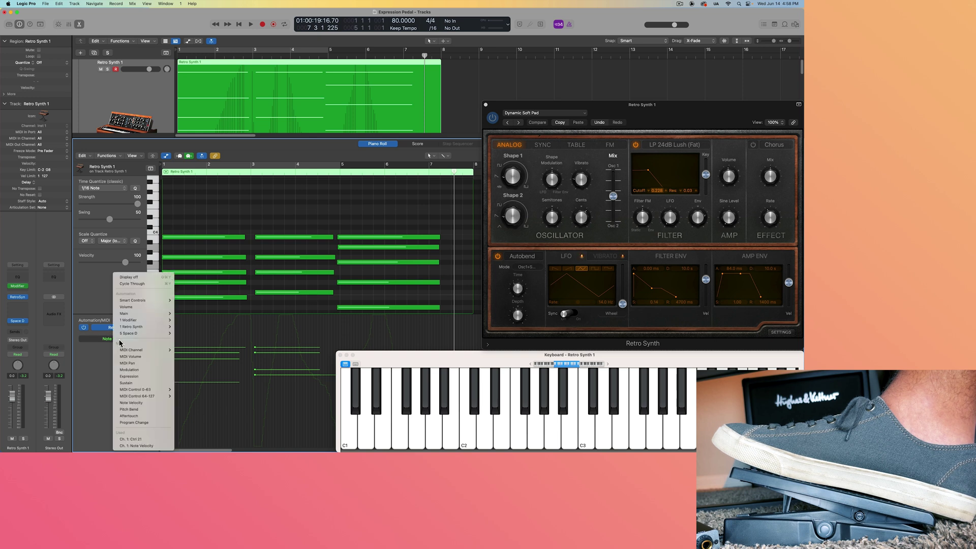
left_click(154, 440)
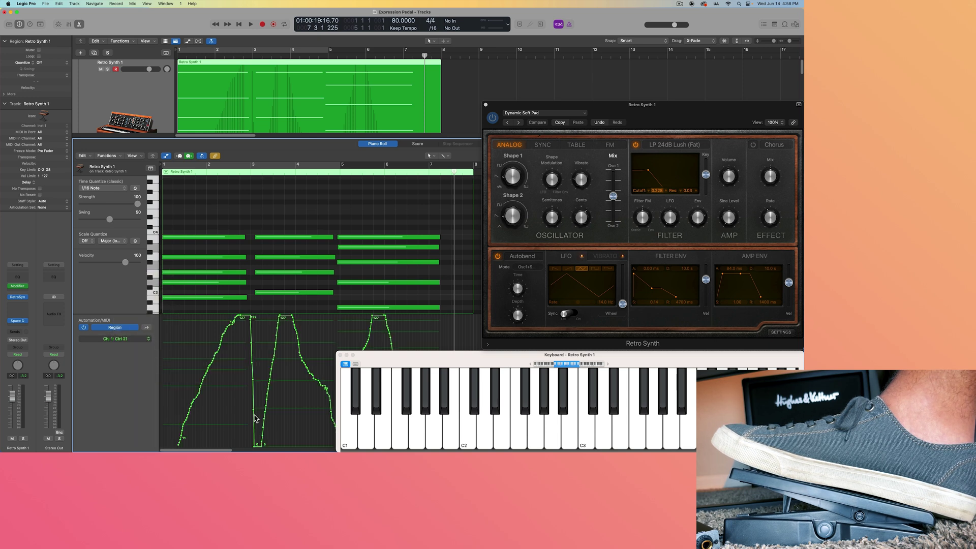
left_click(340, 355)
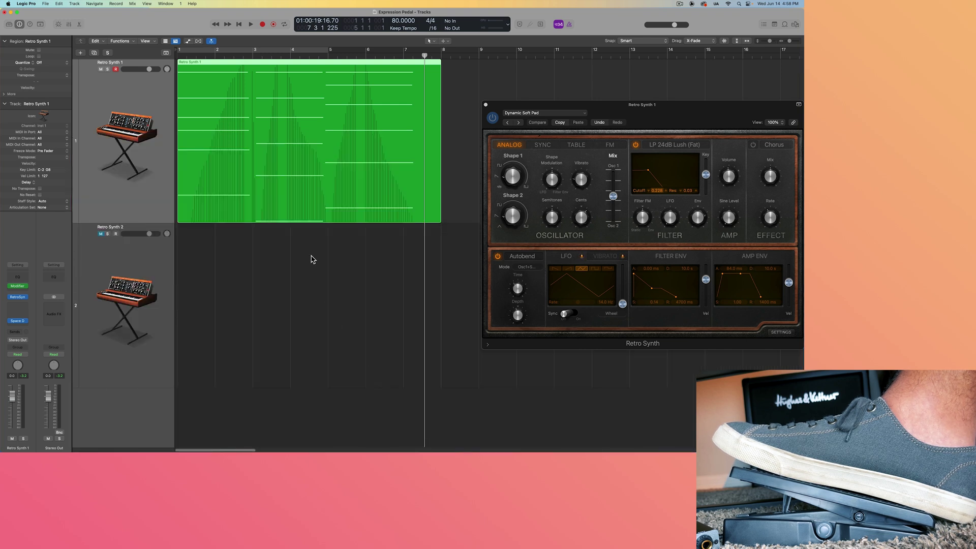
Step: Select the recorded Retro Synth 1 region for removal
left_click(298, 236)
left_click(296, 209)
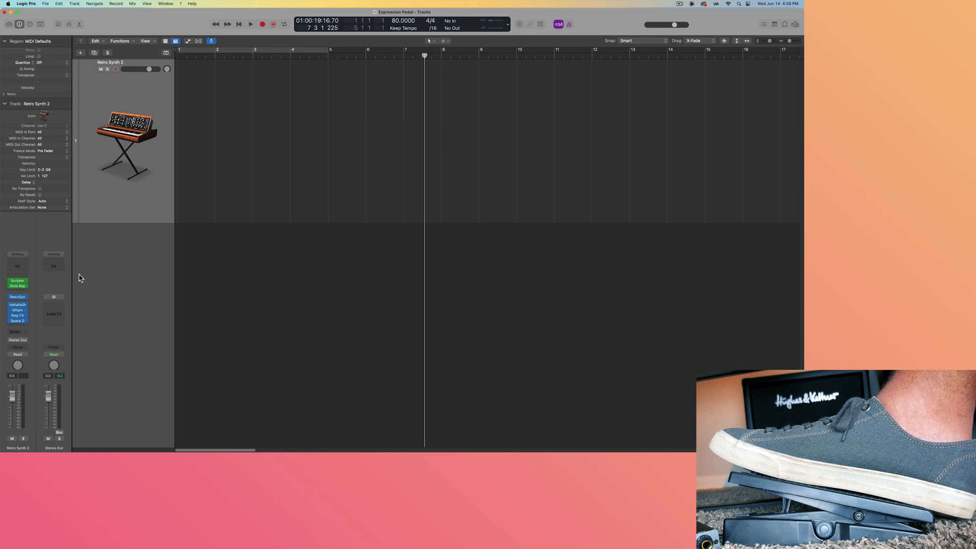
left_click(19, 282)
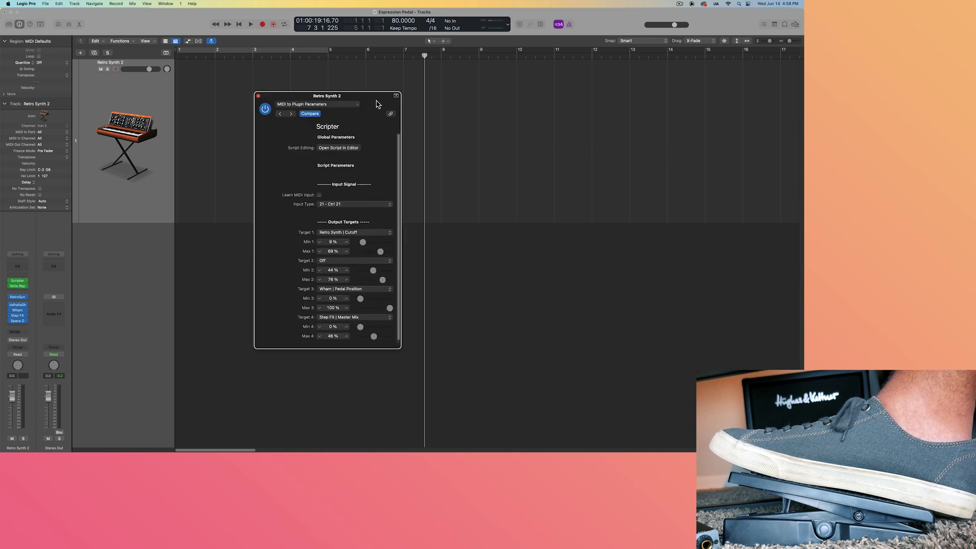
left_click_drag(379, 102, 471, 77)
left_click(426, 80)
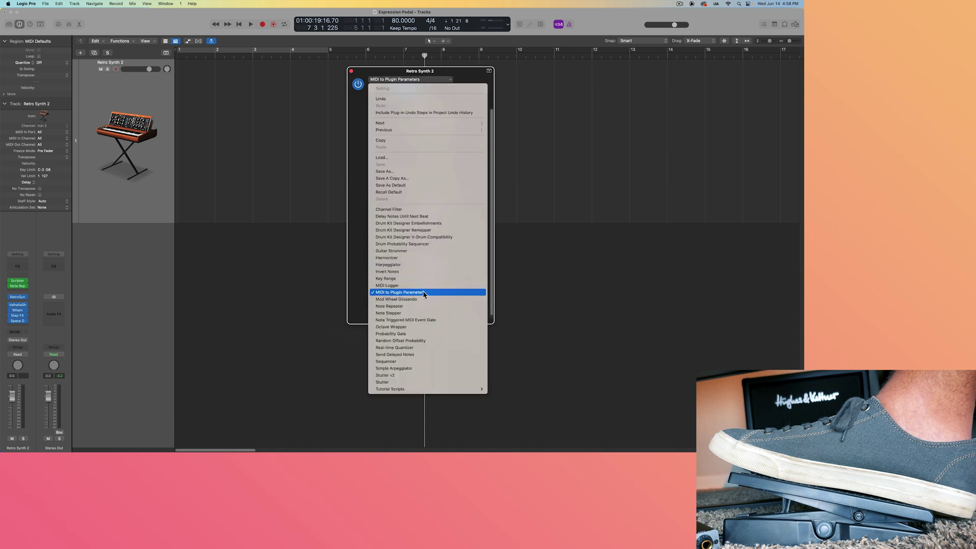
left_click(350, 242)
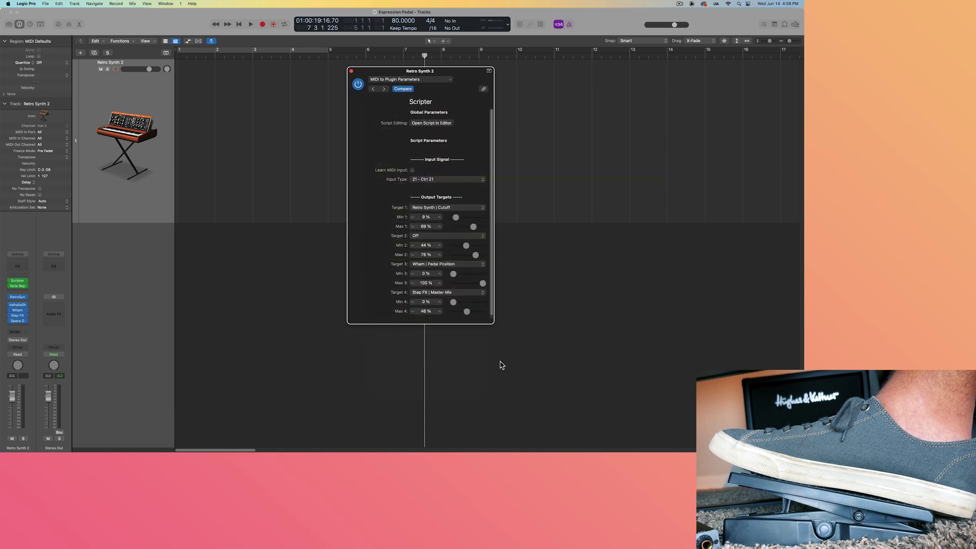
left_click_drag(493, 320, 512, 313)
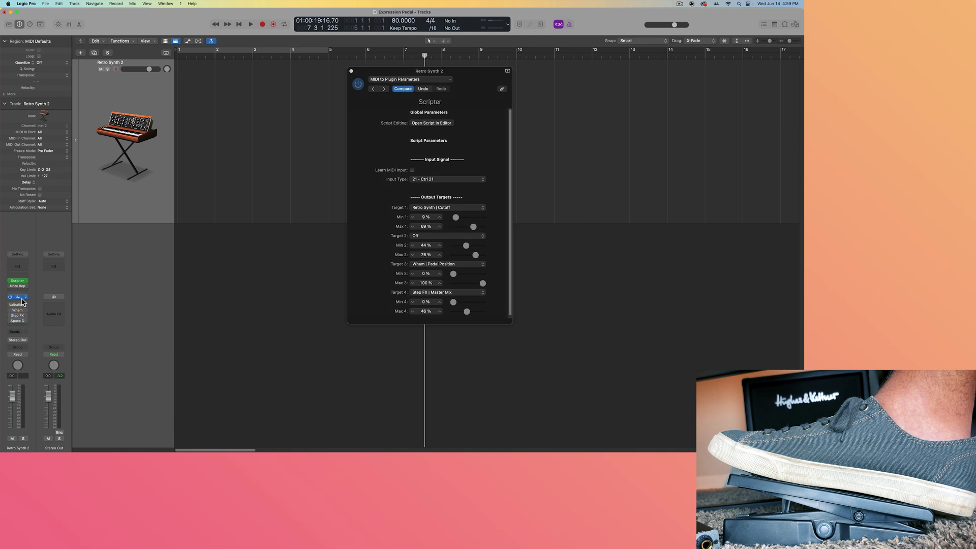
Step: Open Retro Synth beside Scripter and set Target 1 to Learn Plug-in Parameter on Cutoff
left_click(20, 299)
left_click_drag(440, 114, 677, 135)
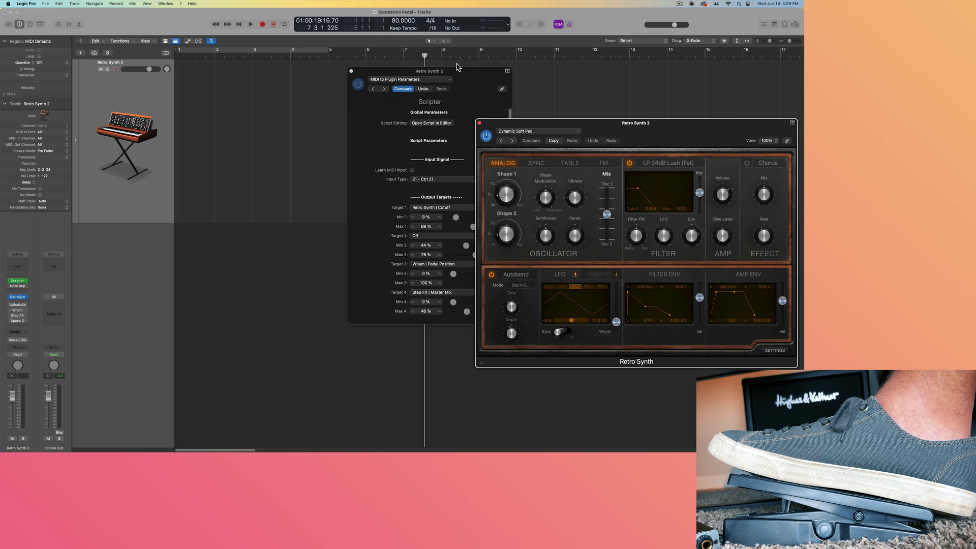
left_click_drag(466, 68, 404, 111)
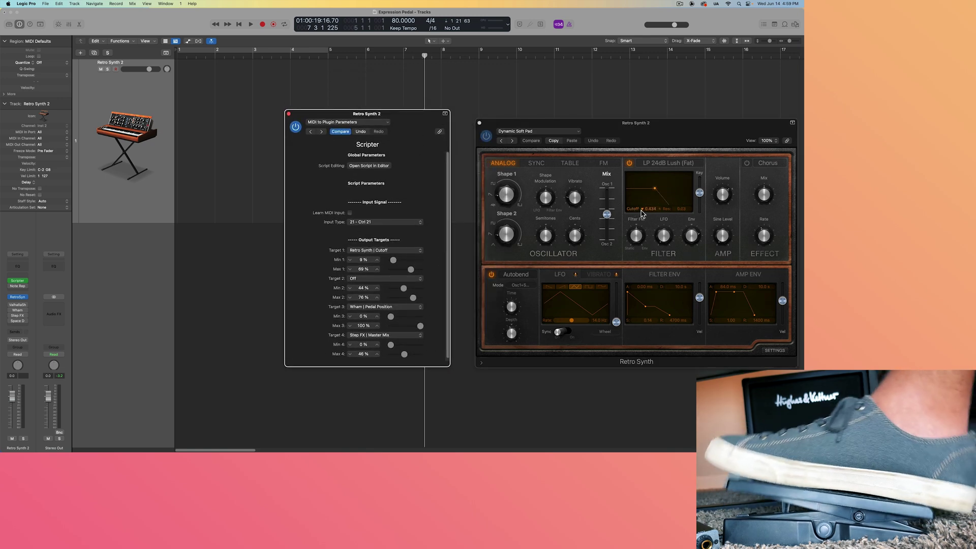
left_click(370, 251)
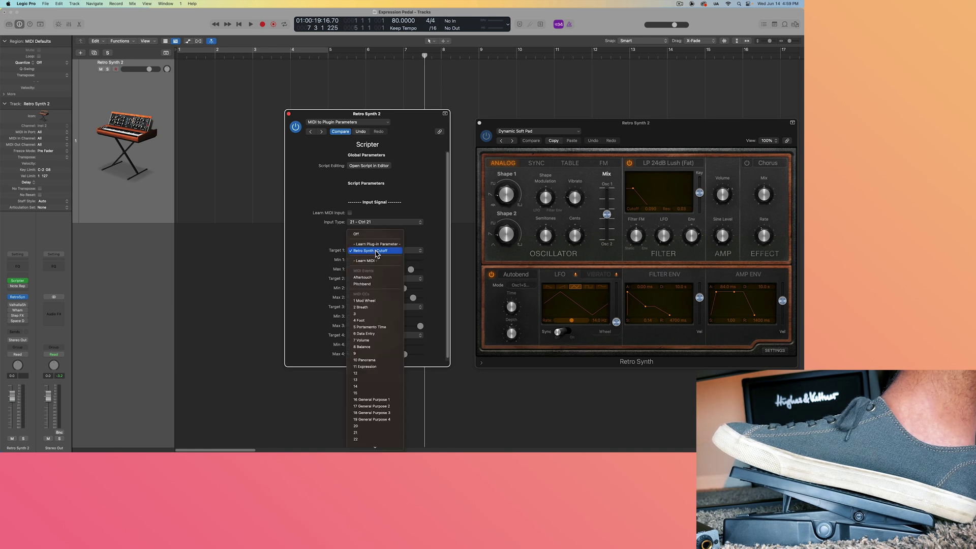
left_click(390, 246)
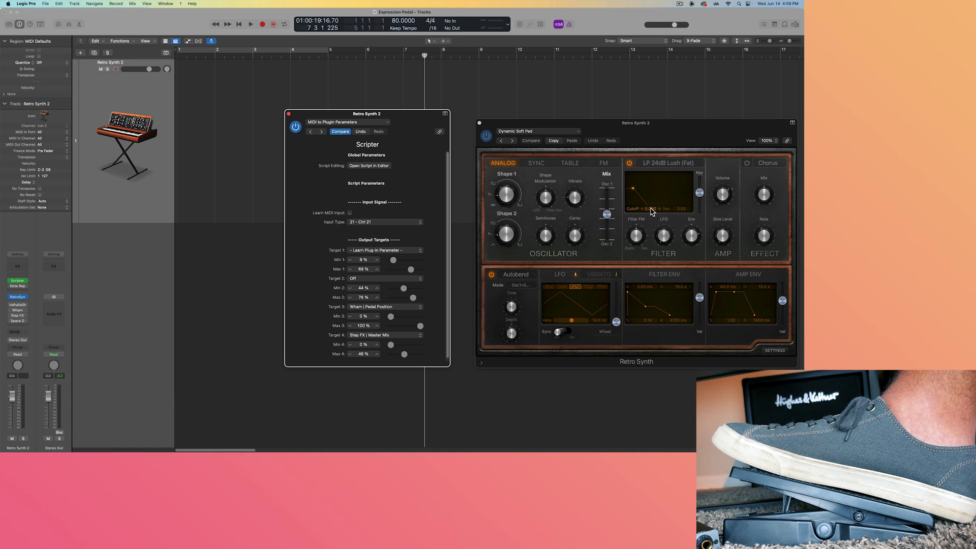
left_click(651, 210)
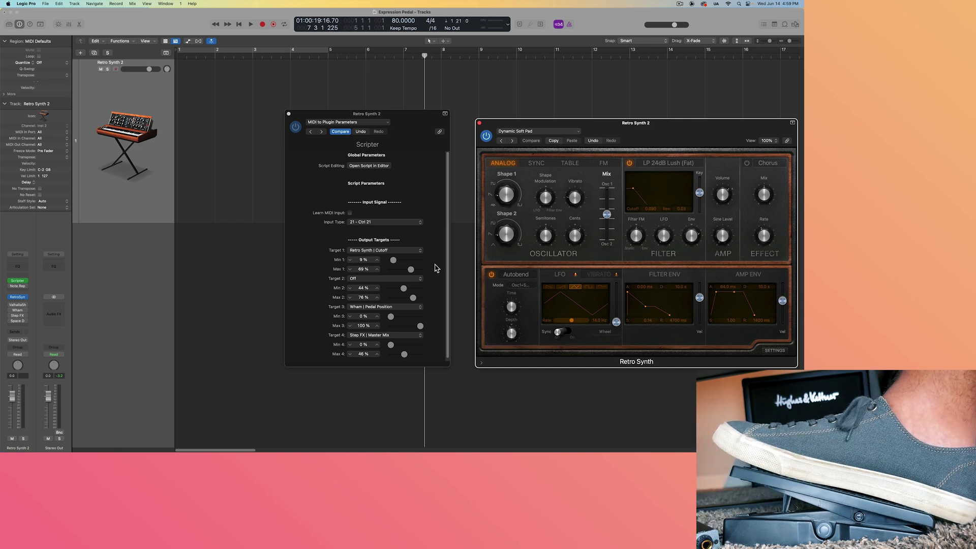
Step: Adjust Target 1's Min 1 and Max 1 cutoff sliders to 12 % and 70 %
left_click(394, 260, "alt")
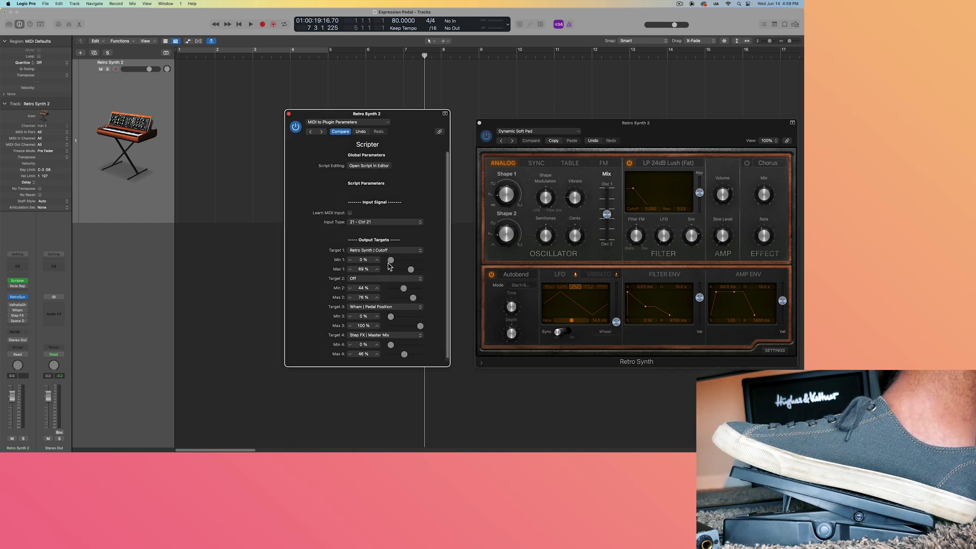
left_click(412, 270, "alt")
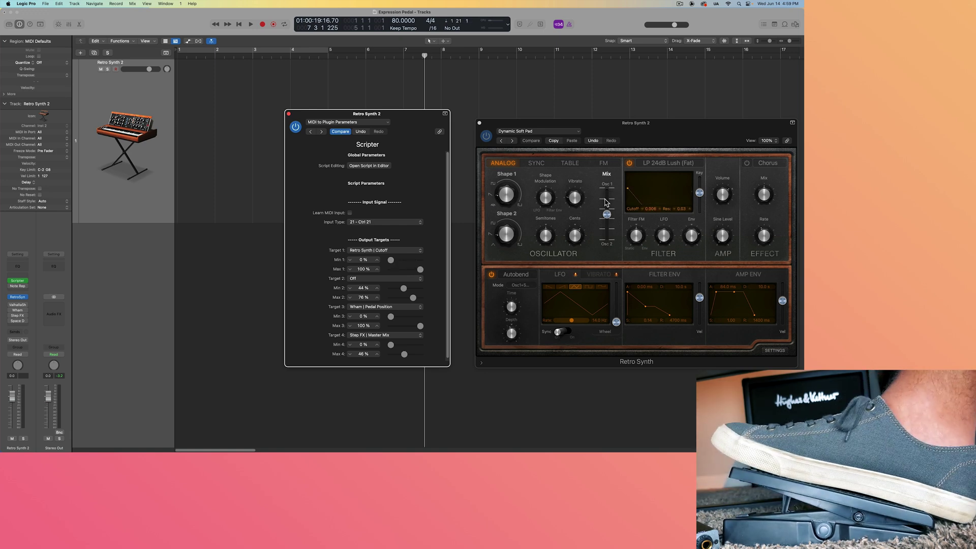
left_click(395, 261)
left_click_drag(394, 263, 413, 271)
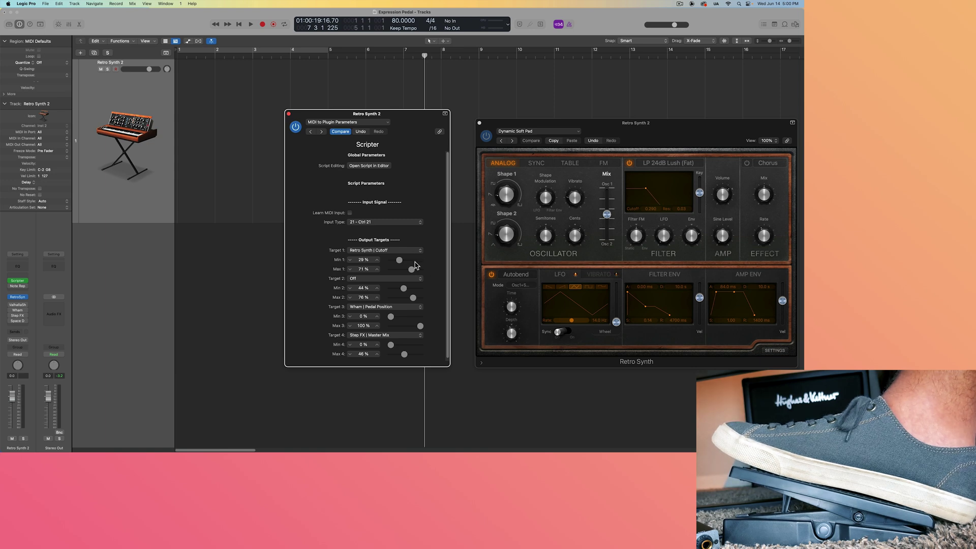
mouse_move(401, 260)
left_mouse_down()
mouse_move(416, 260)
mouse_move(394, 270)
left_mouse_up()
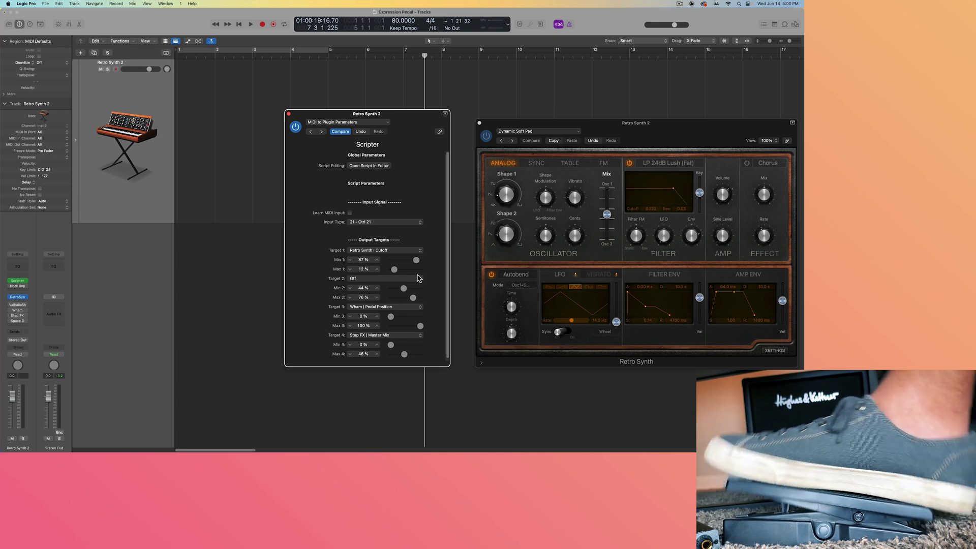
left_click_drag(394, 270, 398, 271)
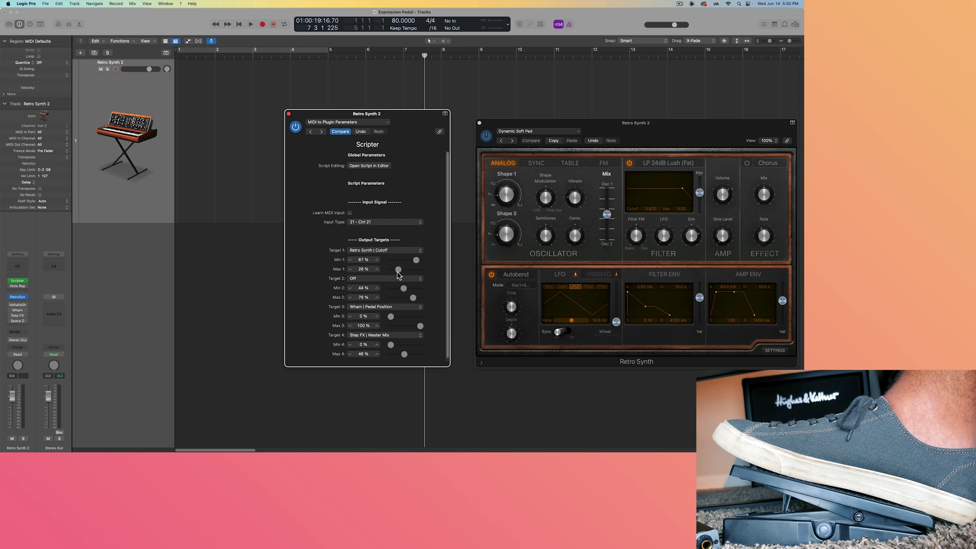
mouse_move(413, 260)
left_mouse_down()
mouse_move(392, 260)
mouse_move(413, 275)
mouse_move(396, 263)
left_mouse_up()
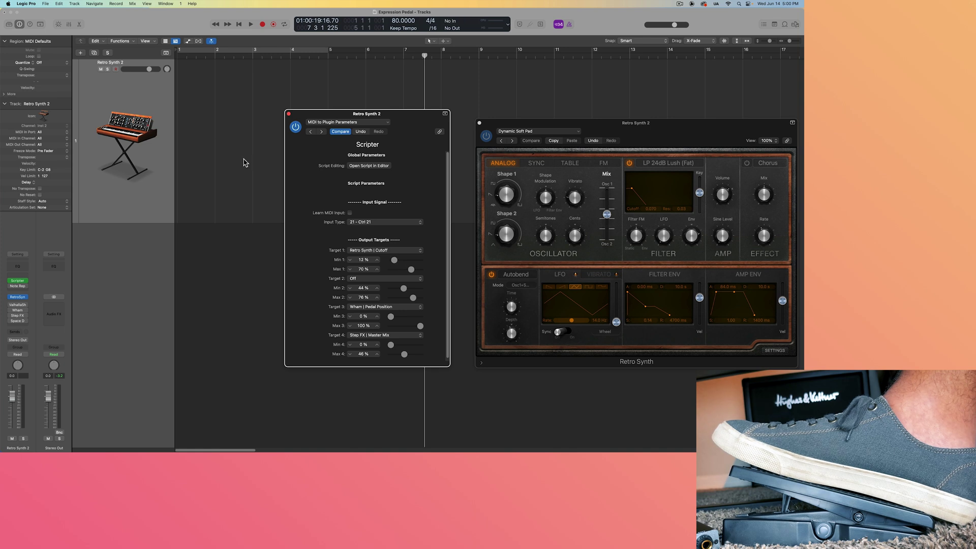
left_click(117, 70)
left_click_drag(347, 115, 347, 105)
left_click(164, 4)
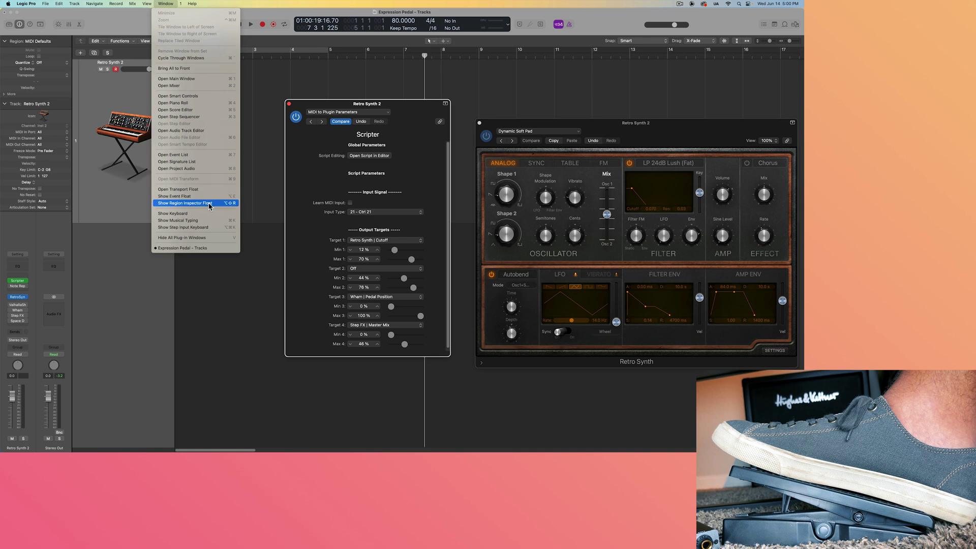
left_click(176, 214)
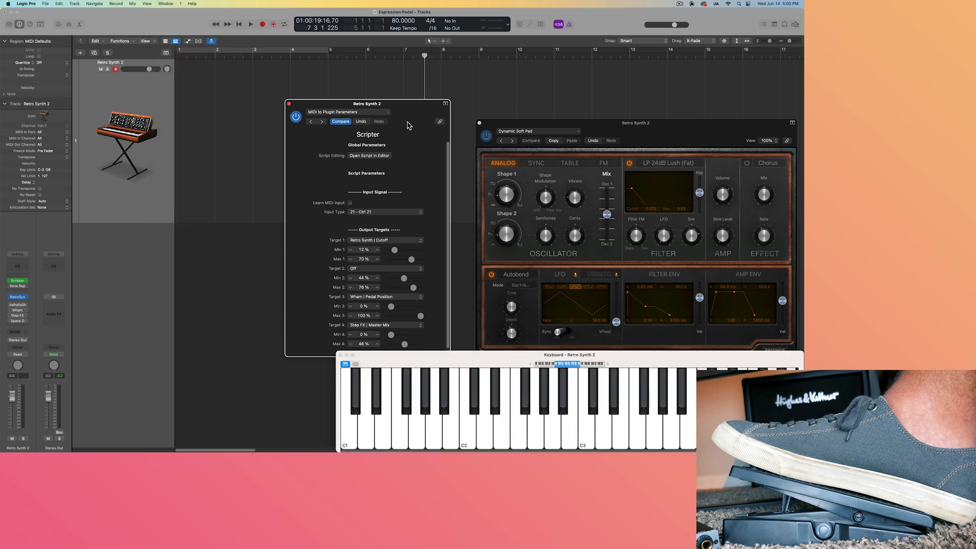
left_click_drag(410, 122, 409, 92)
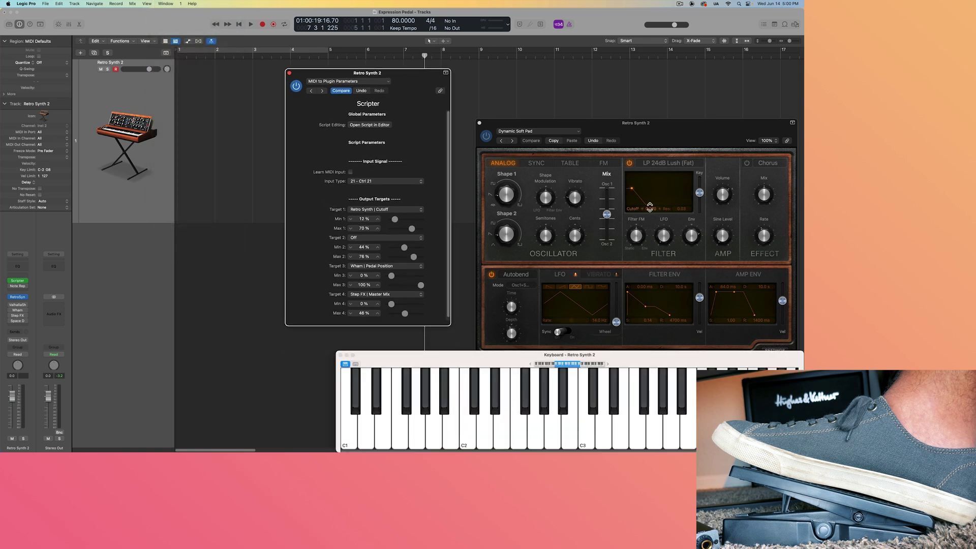
left_click_drag(671, 127, 674, 109)
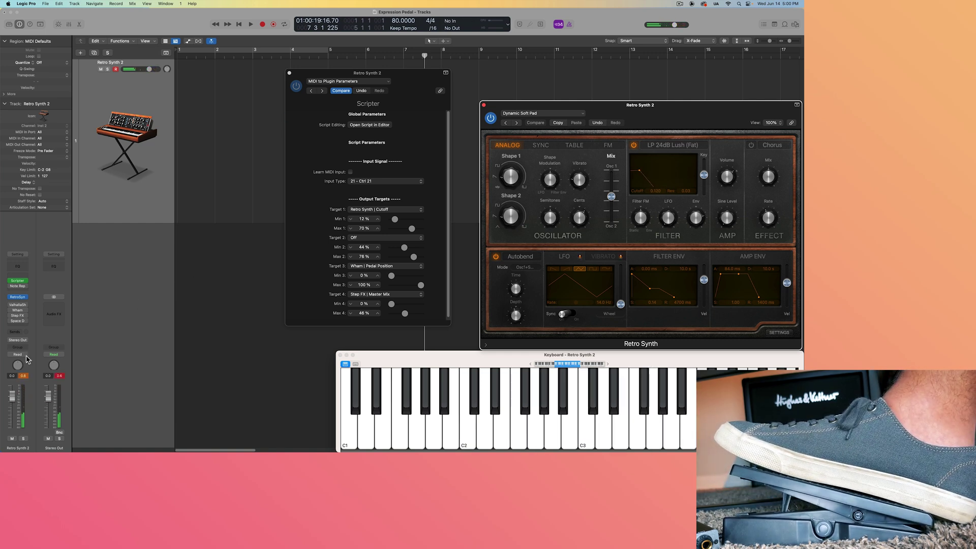
left_click(18, 321)
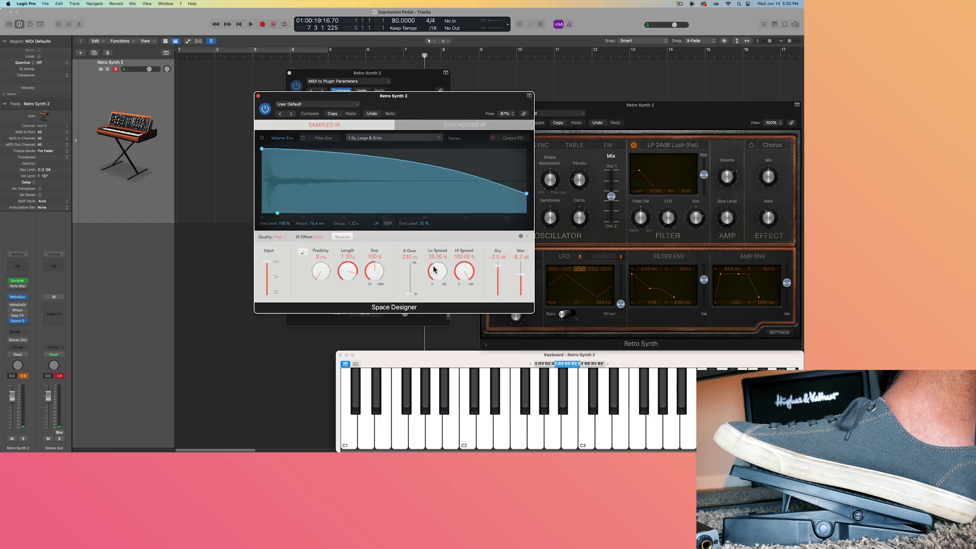
left_click(258, 95)
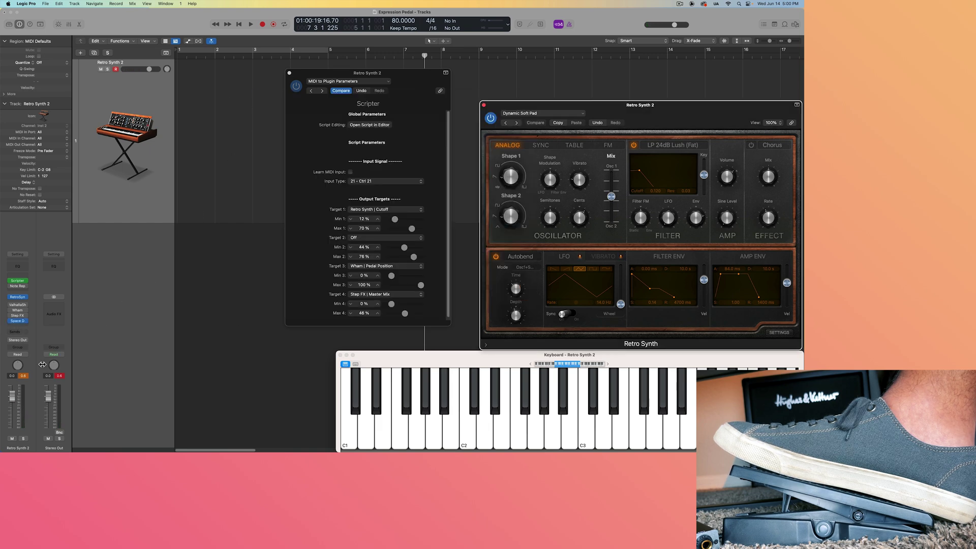
left_click(22, 375)
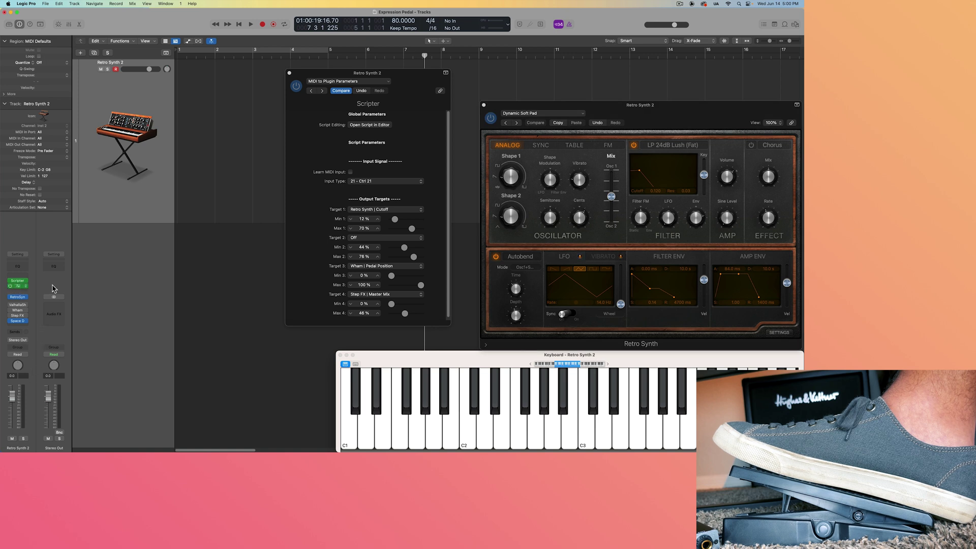
Step: Lower Retro Synth's AMP Volume to -6.5 dB, with Note Repeater opened, moved aside, then closed
left_click(16, 288)
left_click_drag(356, 98, 186, 241)
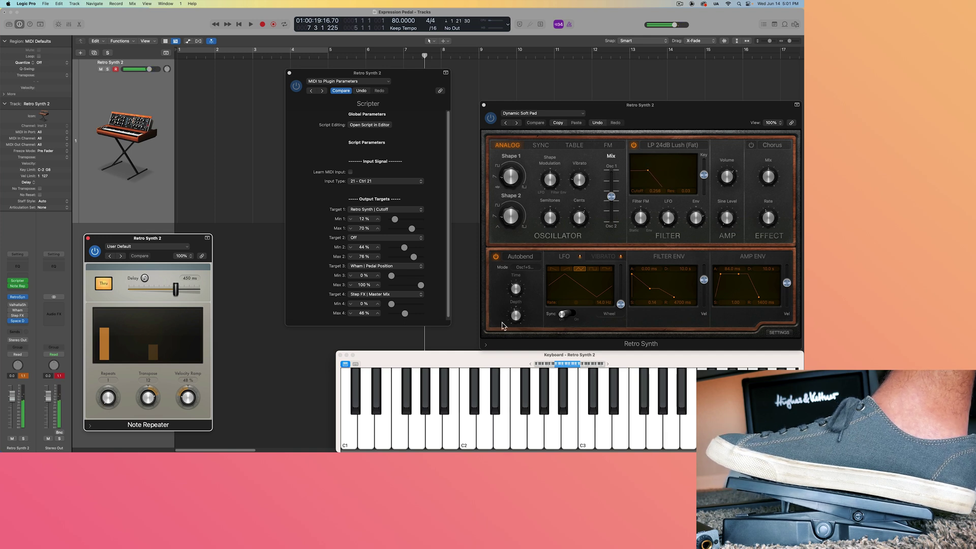
left_click_drag(727, 177, 729, 187)
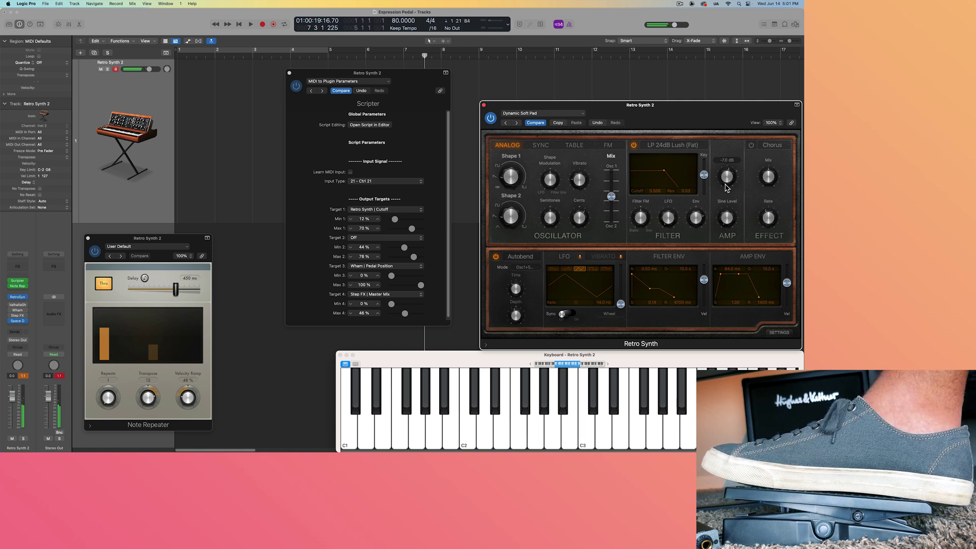
left_click(88, 238)
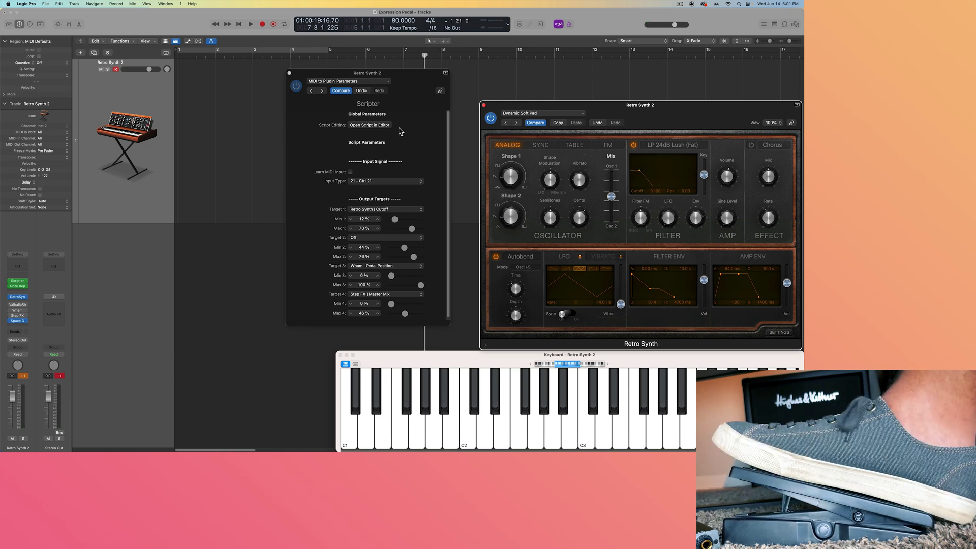
Step: Open ValhallaShimmer from its insert slot and place its window at the lower left, clear of the Scripter
left_click(11, 307)
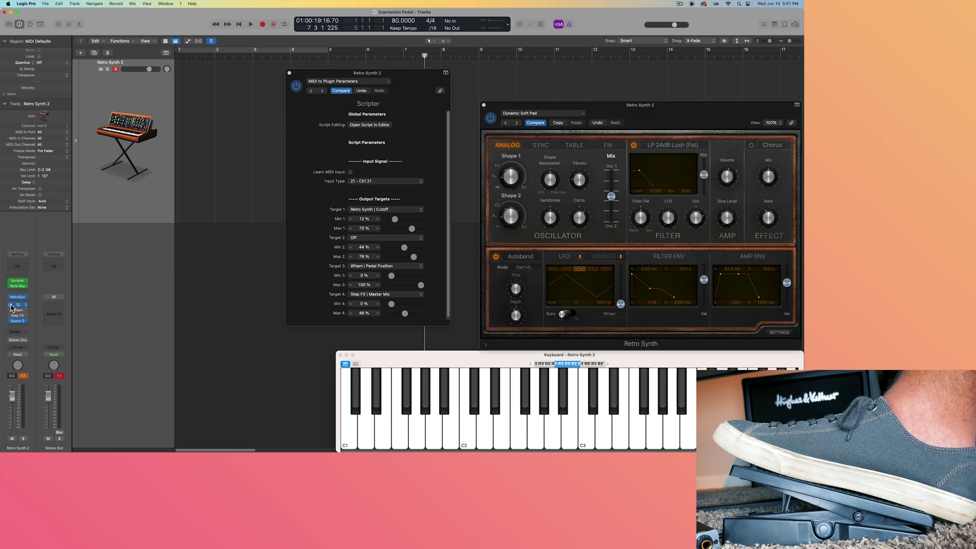
left_click(19, 308)
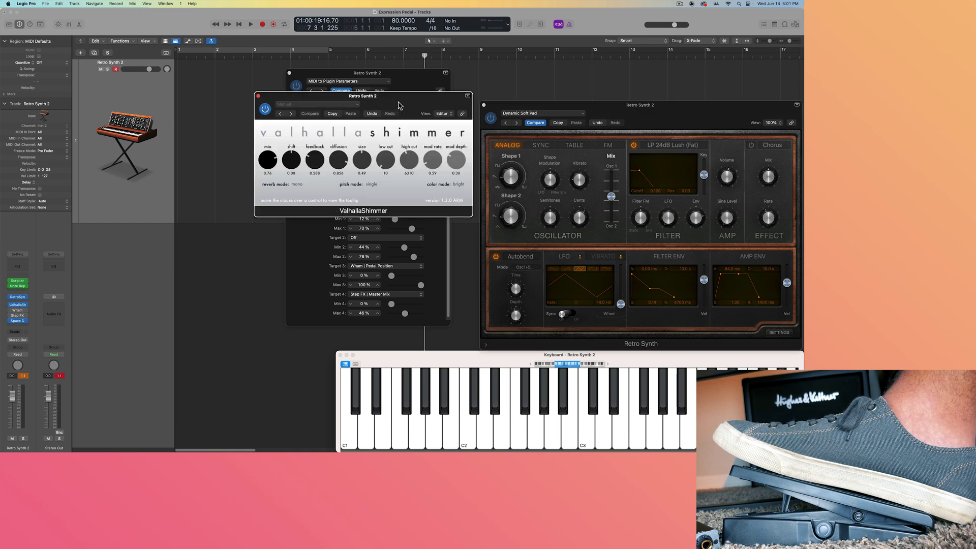
left_click_drag(398, 105, 235, 321)
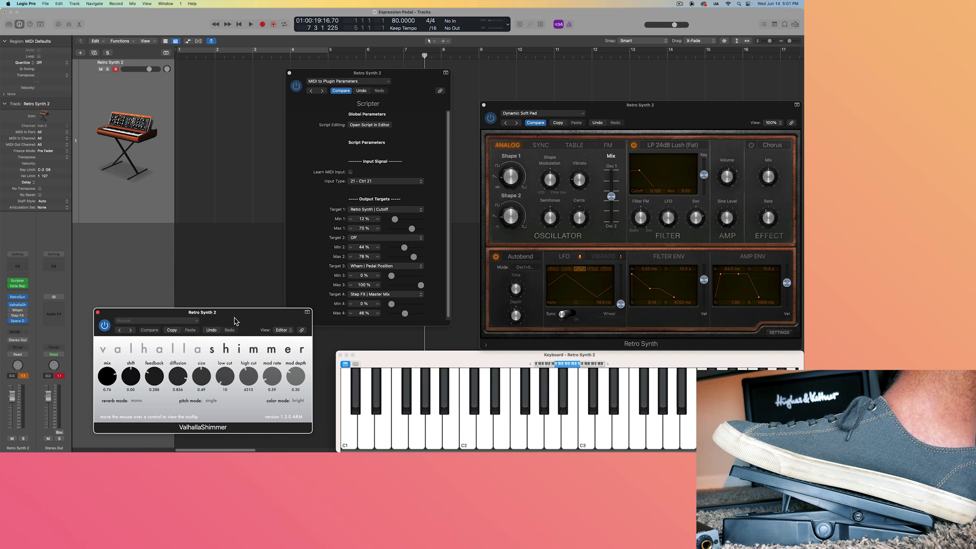
left_click(24, 376)
left_click_drag(257, 315, 254, 308)
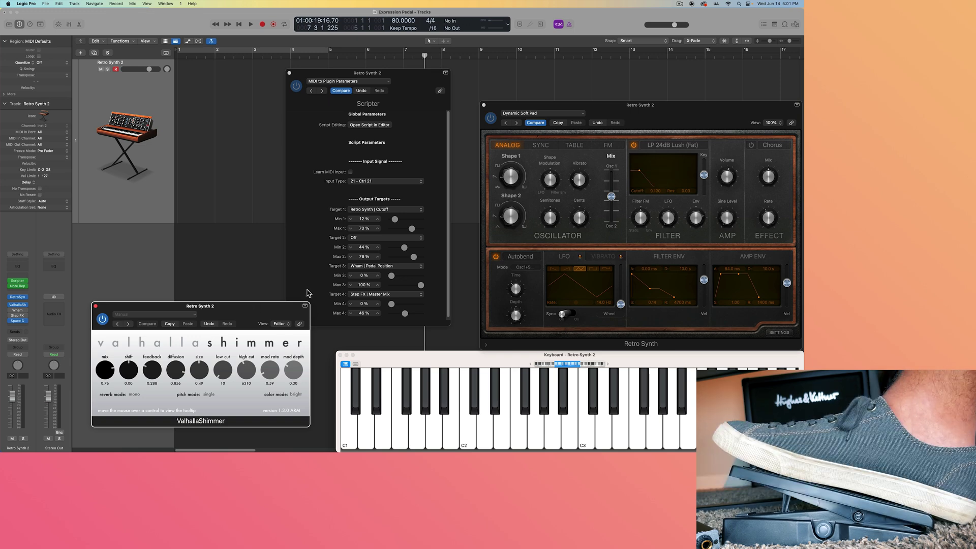
Step: Map Scripter Target 2 to ValhallaShimmer's mix knob using Learn Plug-in Parameter
left_click(363, 238)
left_click(383, 249)
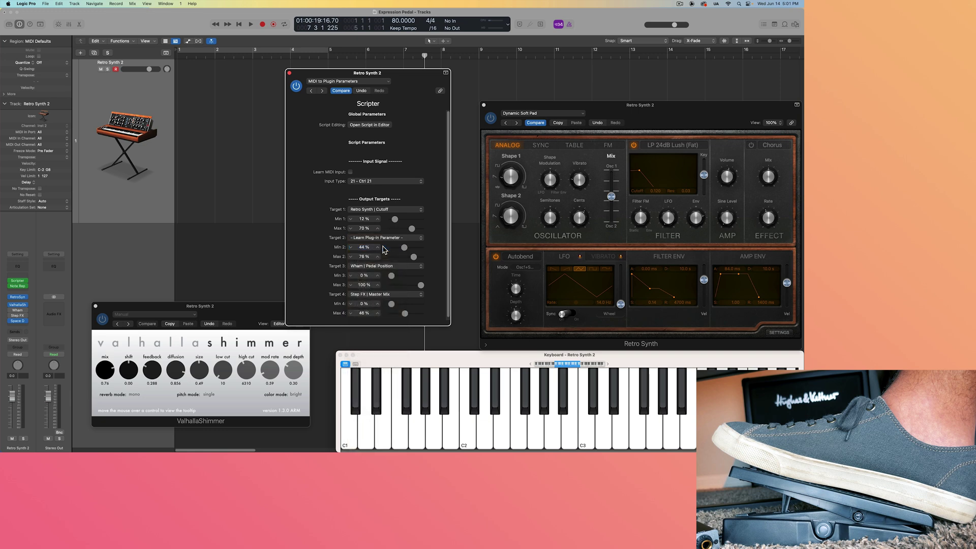
left_click(110, 369)
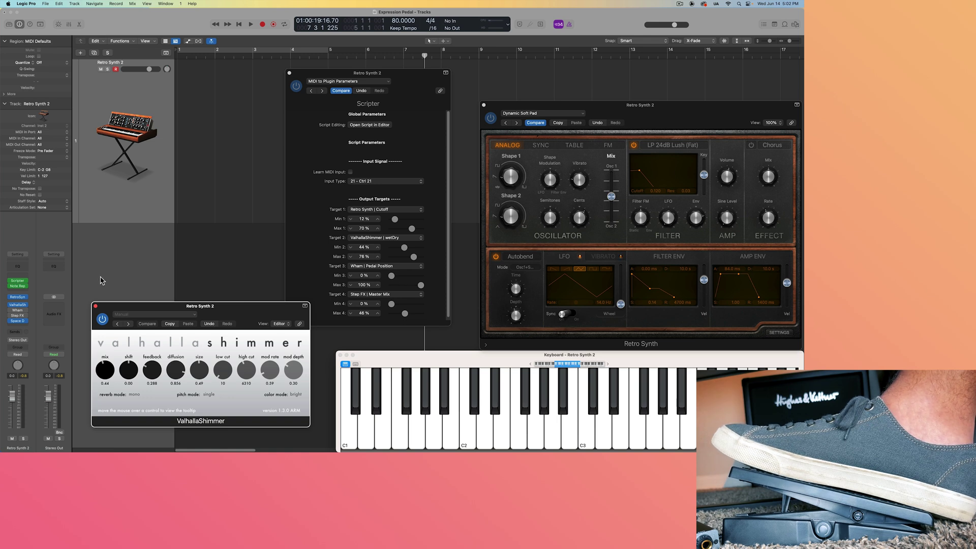
Step: Open the Wham plug-in and move its window to the upper left, off the Scripter
left_click(17, 310)
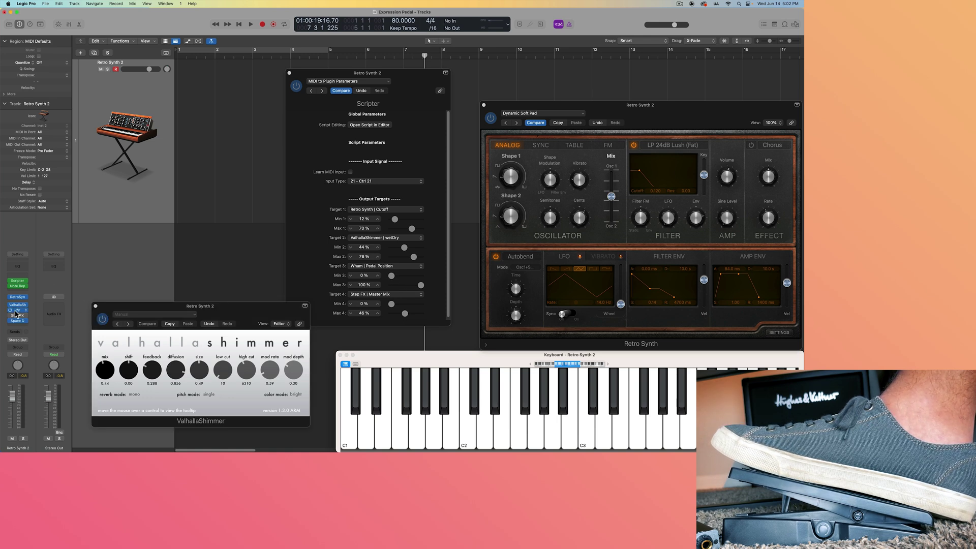
left_click_drag(335, 101, 124, 45)
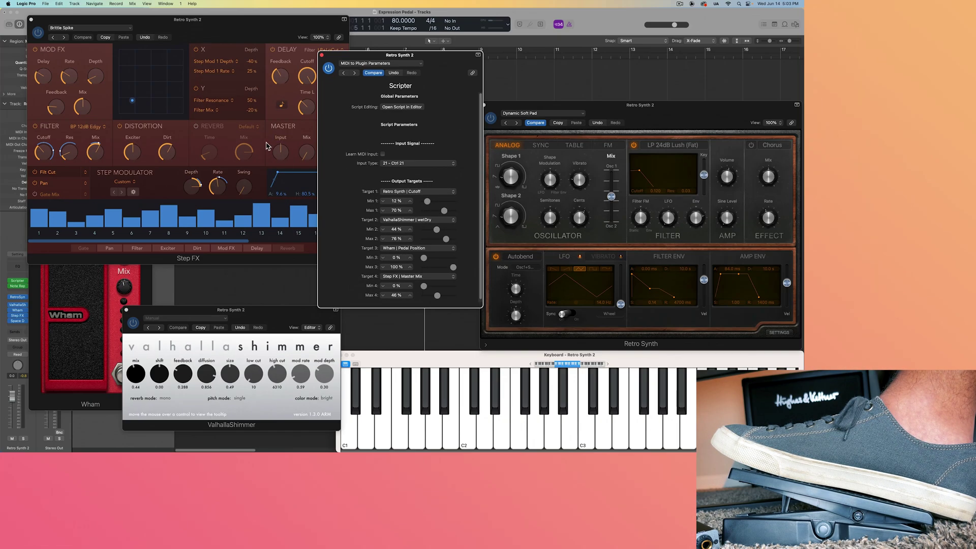
Step: Bring Step FX, Wham, ValhallaShimmer, Scripter and Retro Synth windows forward in turn, tidying positions
left_click(268, 146)
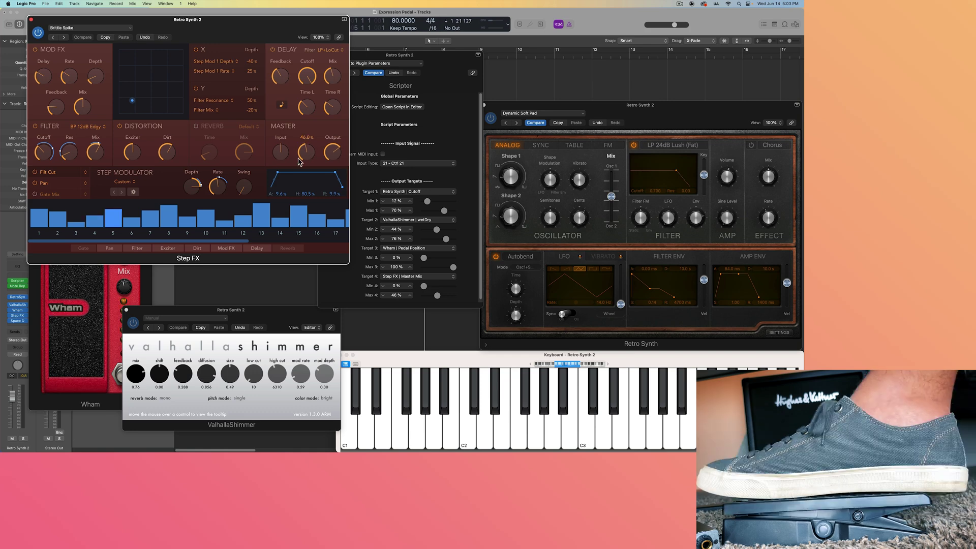
left_click(145, 298)
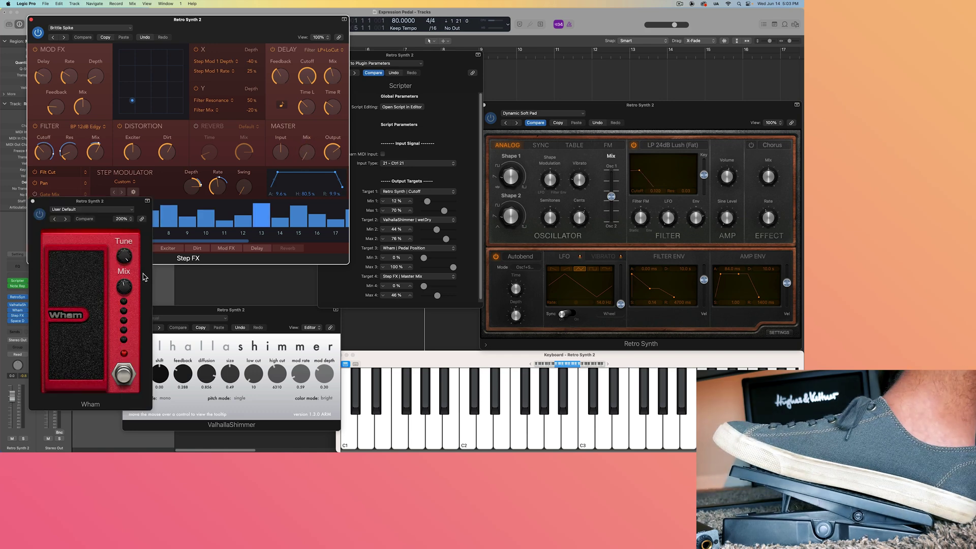
left_click_drag(178, 306, 175, 306)
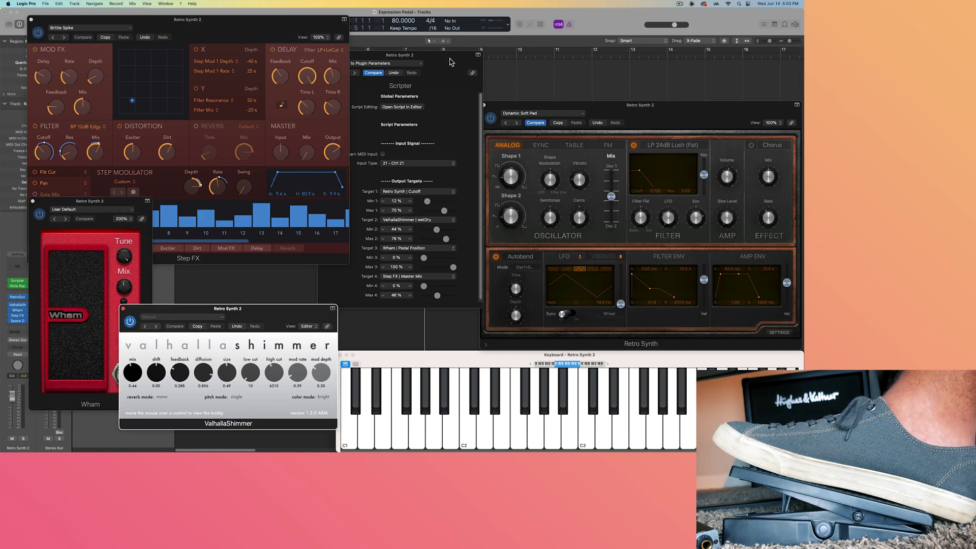
left_click_drag(450, 64, 454, 62)
left_click(549, 107)
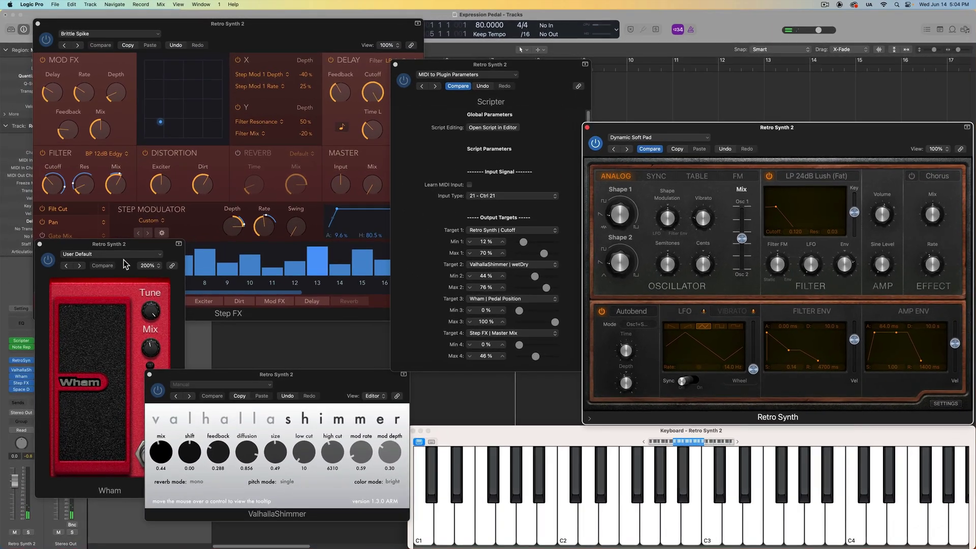
Step: Turn Wham's Mix knob to 35.200, then return ValhallaShimmer to the front
left_click(125, 264)
left_click_drag(153, 355, 155, 362)
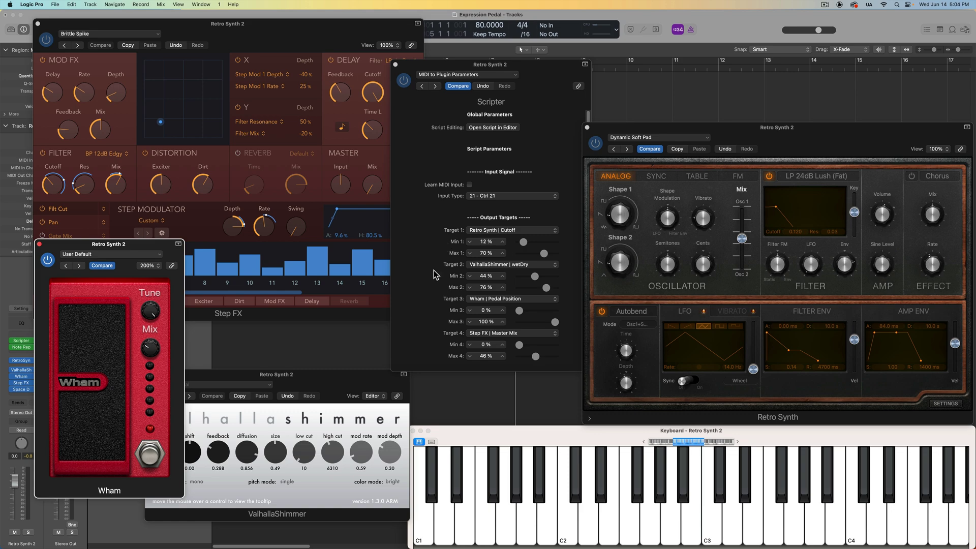
left_click(232, 454)
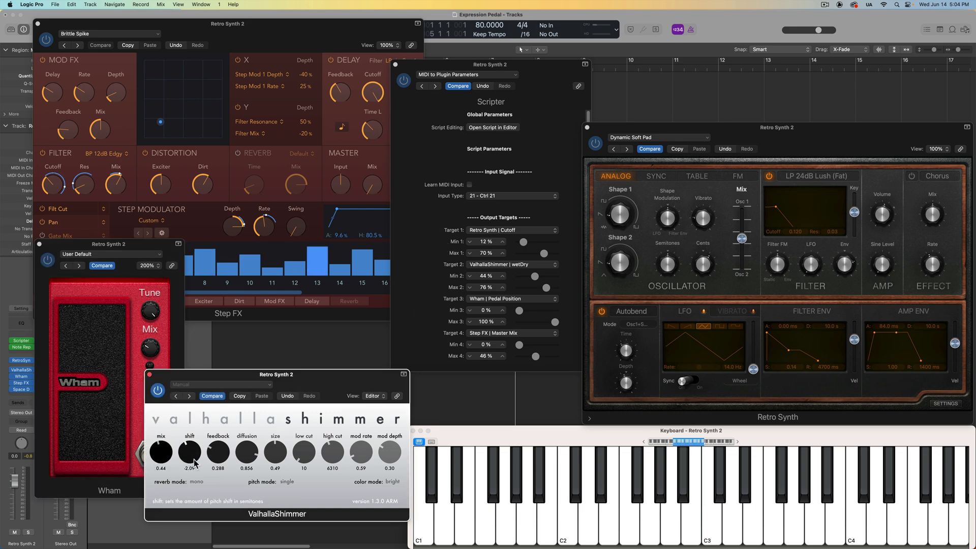